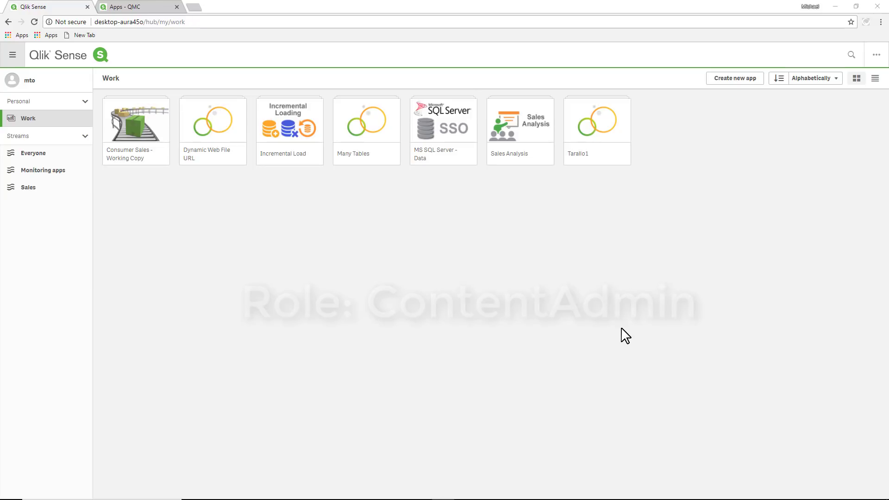
Create a new app named Sales Dashboard and open it.
key(alt+Tab)
key(alt+Tab)
key(alt+Tab)
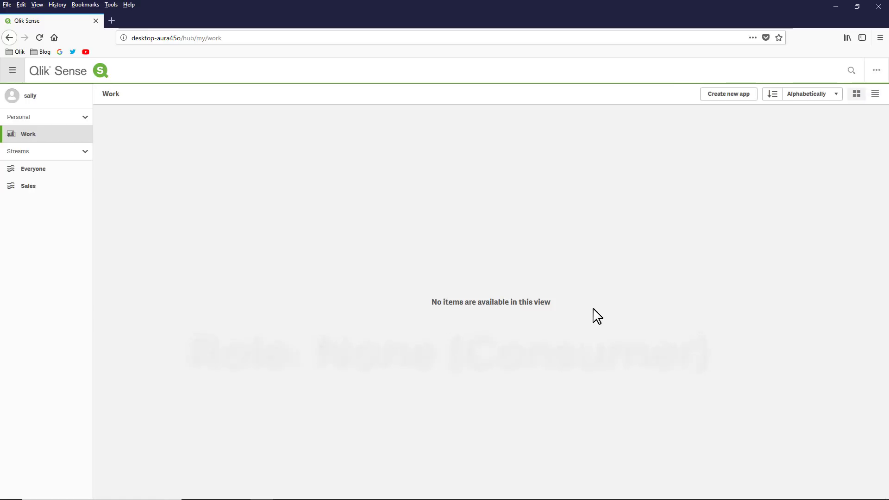
key(alt+Tab)
key(alt+Tab)
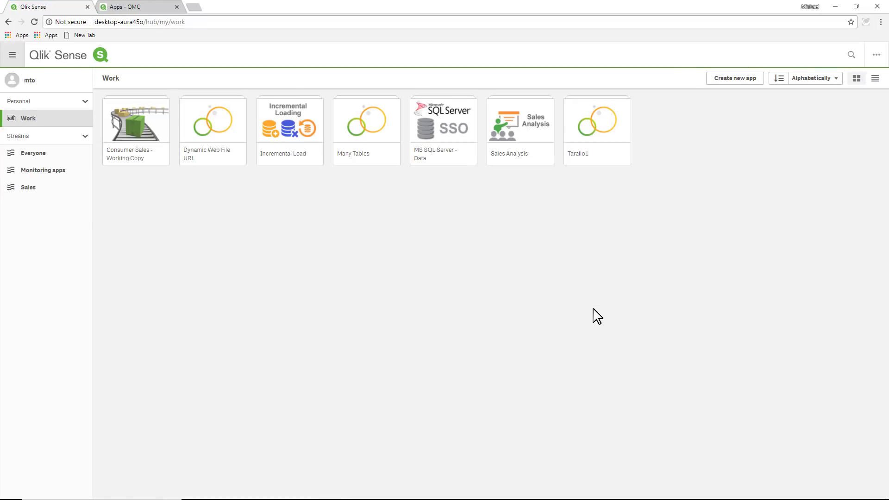
click(722, 82)
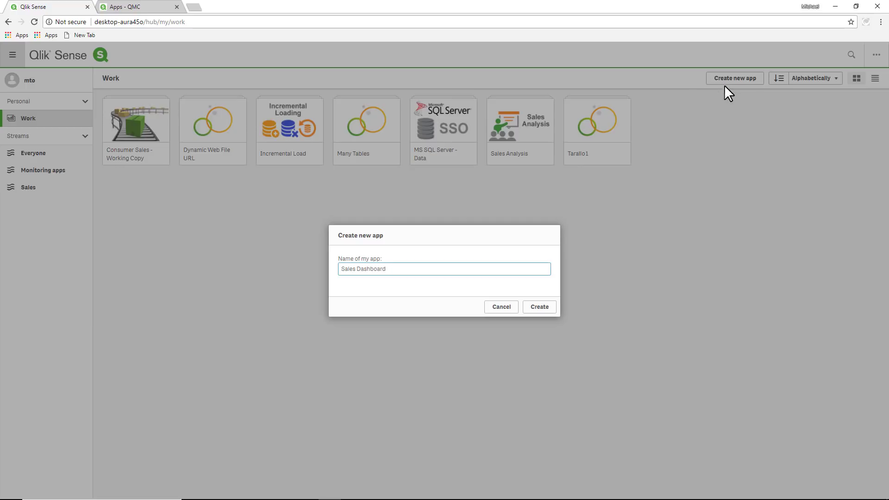
click(542, 307)
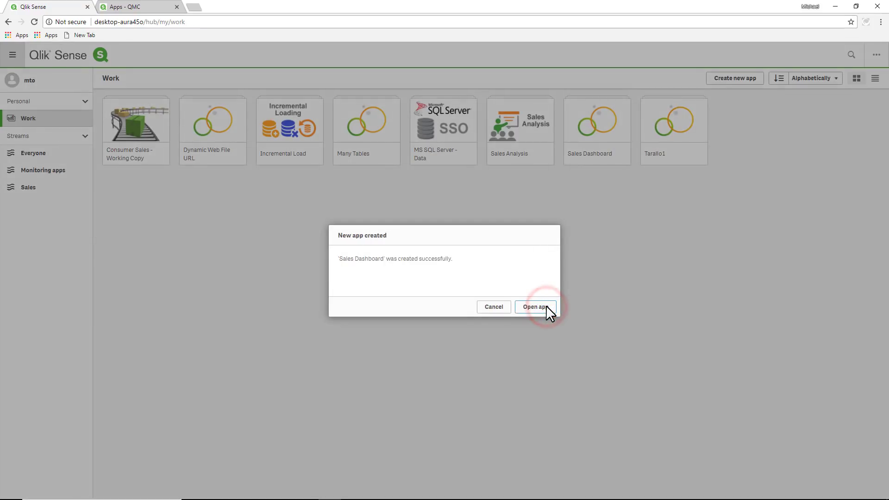
click(545, 307)
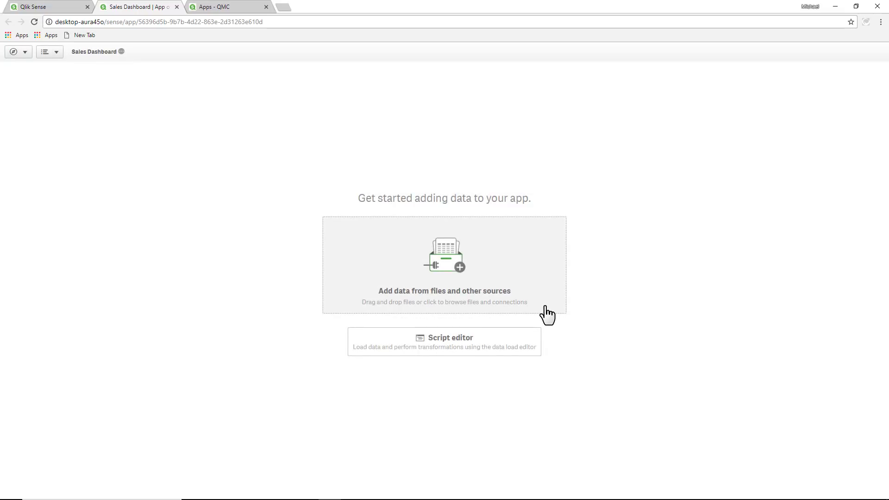
Drag customer.xlsx and orders.xls from the SmartSales folder into the app as data.
key(alt+Tab)
key(alt+Tab)
key(alt+Tab)
key(alt+Tab)
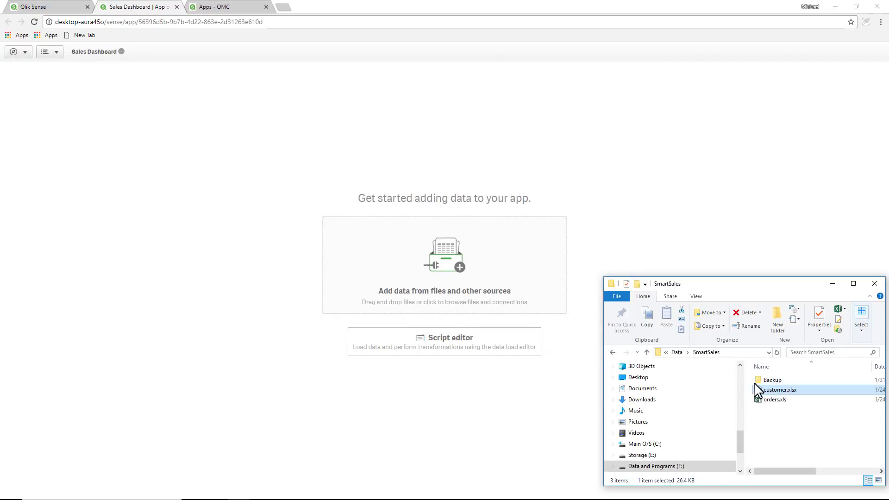
shift+click(770, 398)
drag(770, 399, 654, 253)
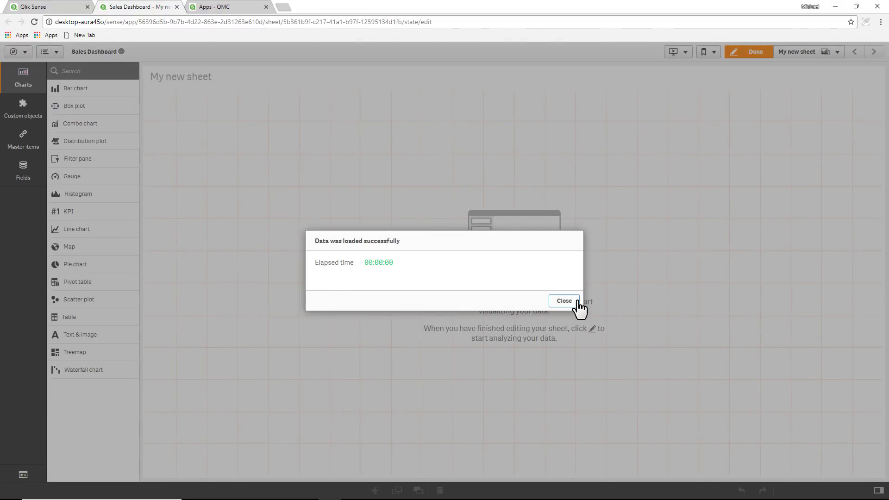
Dismiss the load message and drop the data files into the app again.
click(574, 301)
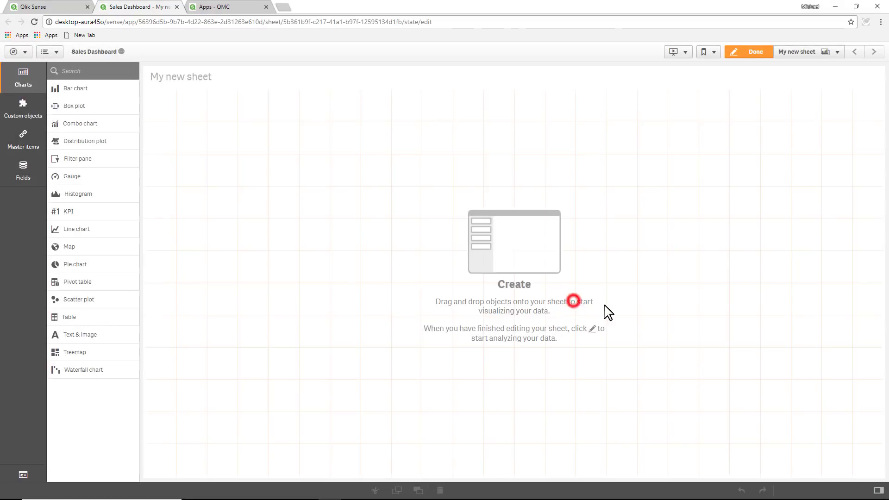
key(alt+Tab)
drag(771, 392, 646, 258)
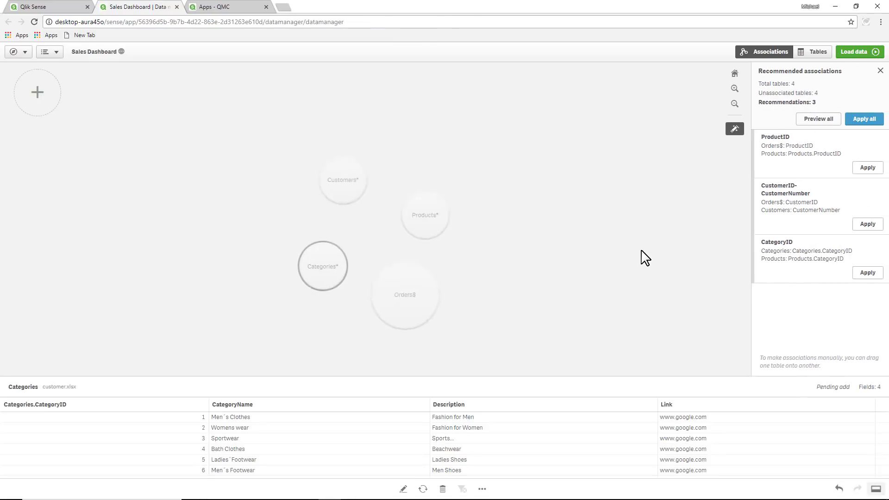
Apply all recommended associations, load the data and open the sheet for editing.
click(853, 121)
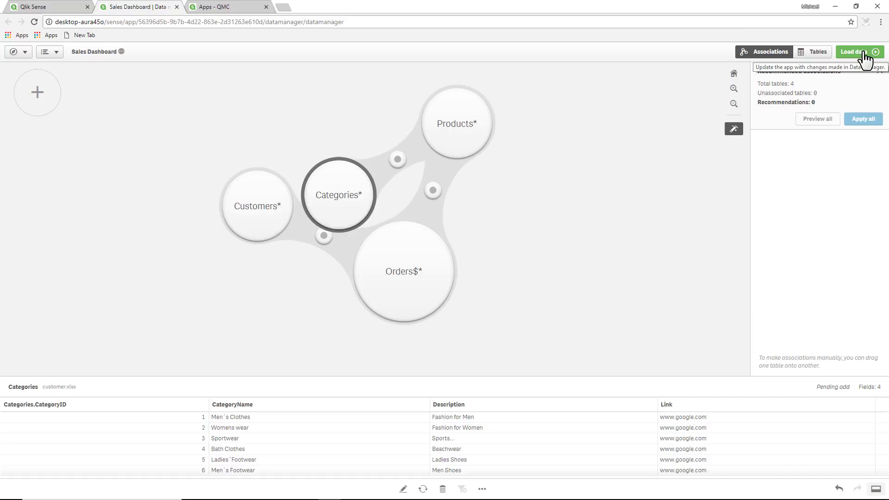
click(864, 55)
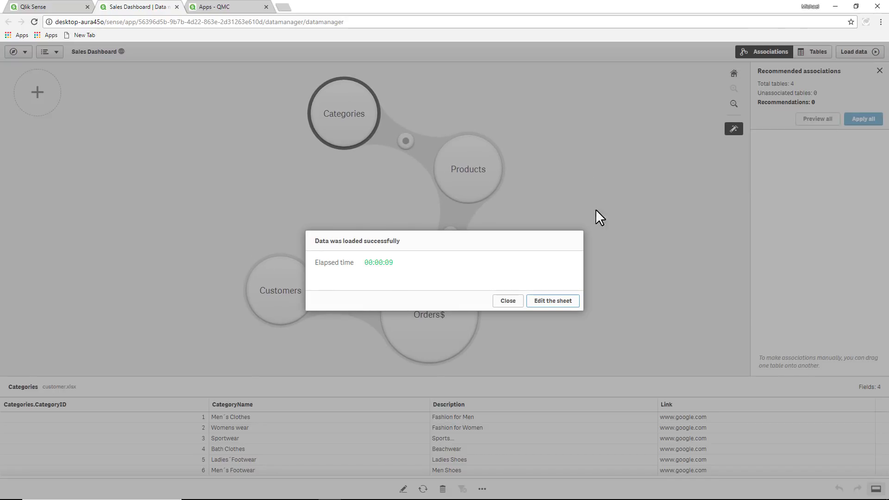
click(563, 300)
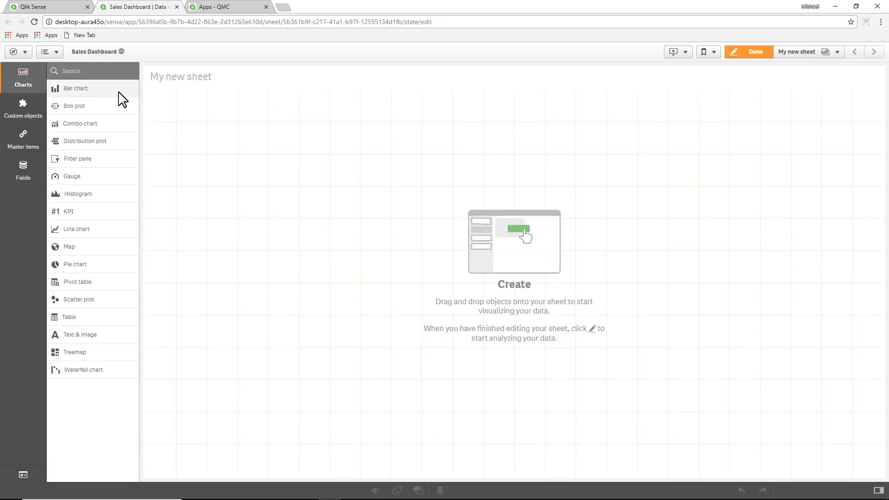
Add a resized bar chart of Sum(Sales) by CategoryName titled Total Sales by Category.
drag(118, 92, 229, 128)
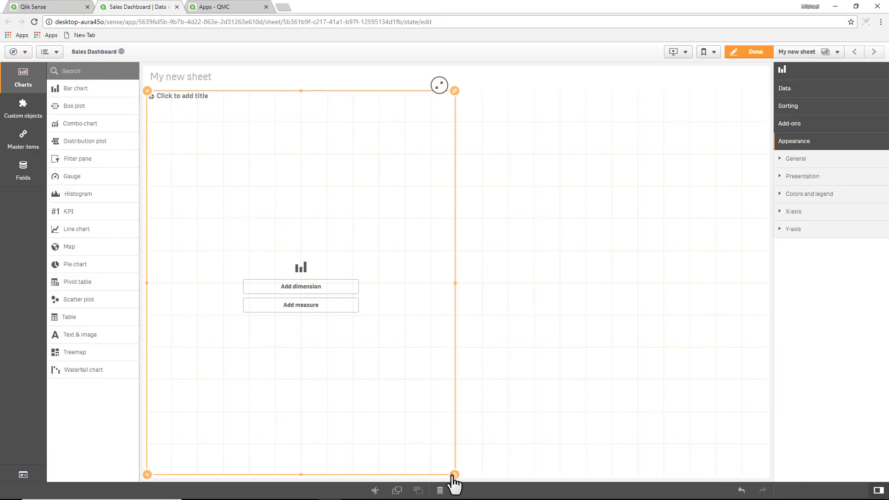
drag(452, 477, 448, 351)
click(297, 222)
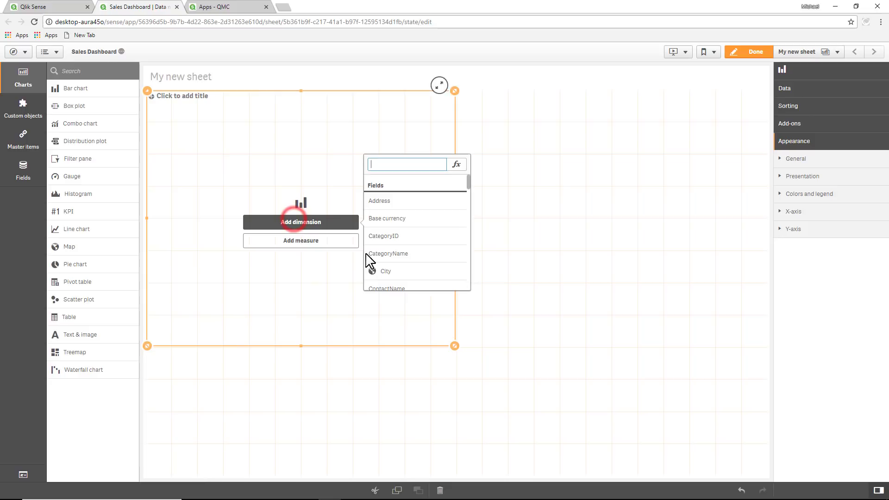
click(376, 254)
click(329, 241)
text(sa)
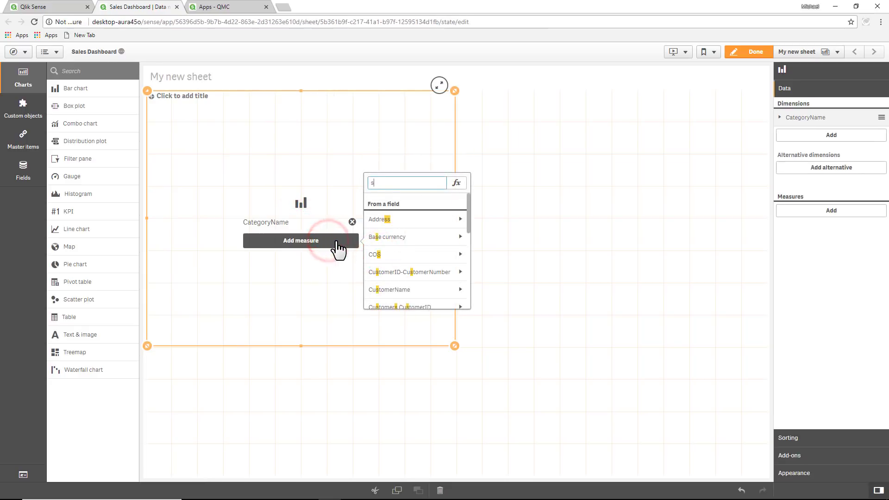
click(391, 290)
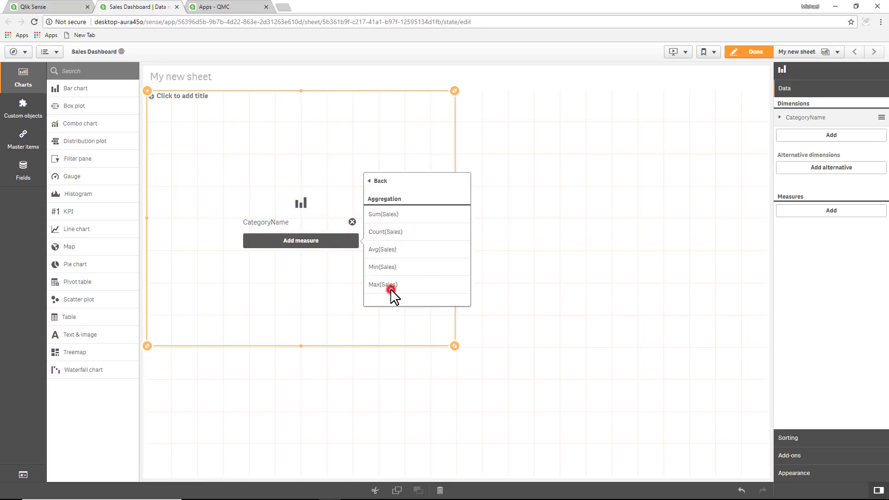
click(388, 216)
drag(454, 346, 416, 270)
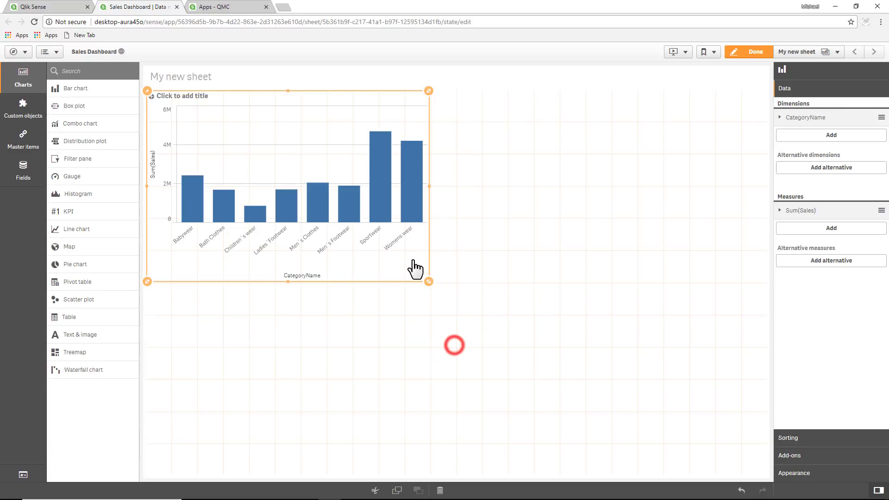
click(208, 99)
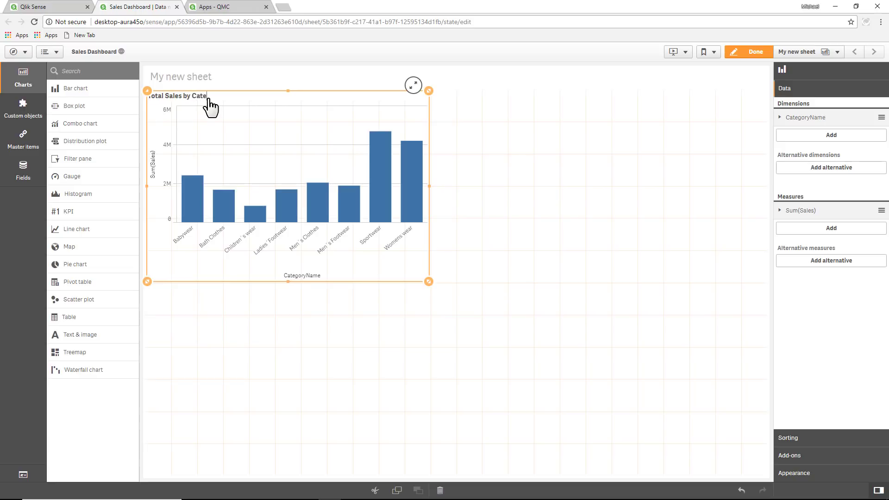
Add a Sum(Sales) KPI beside the chart, sized to its height, labelled Total Sales.
click(273, 372)
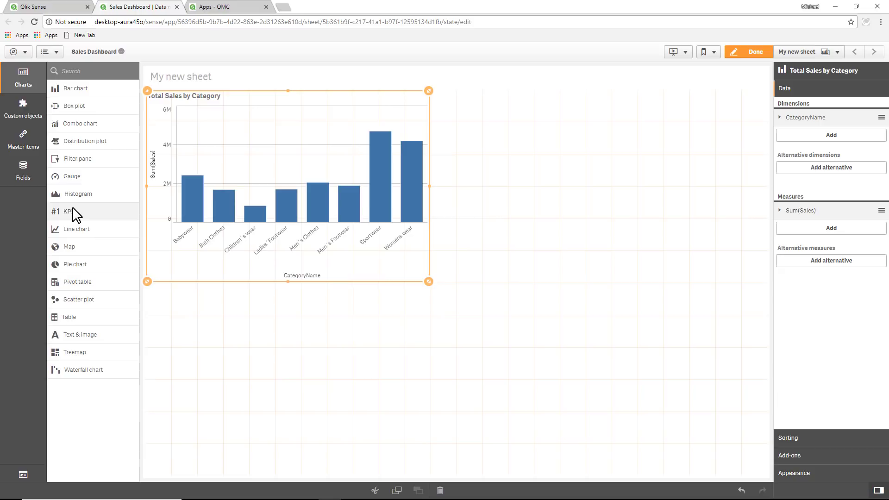
drag(69, 212, 611, 273)
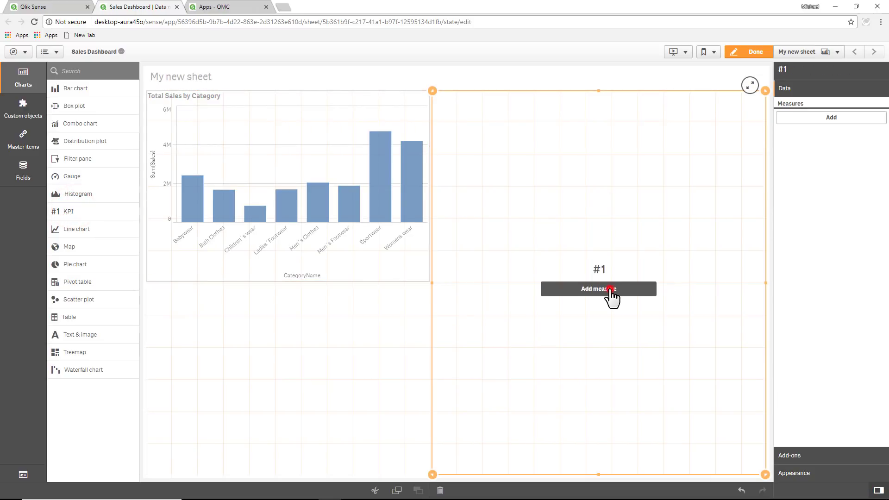
click(611, 291)
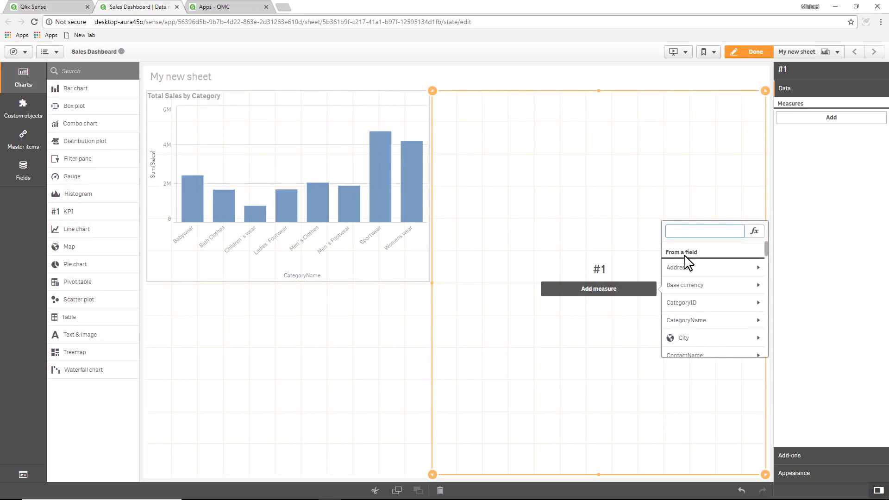
text(Sal)
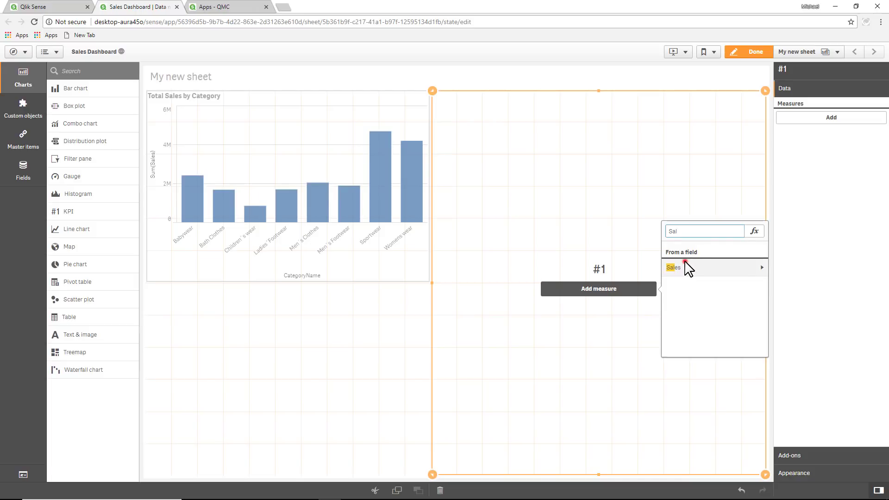
click(685, 264)
click(684, 263)
drag(766, 473, 744, 288)
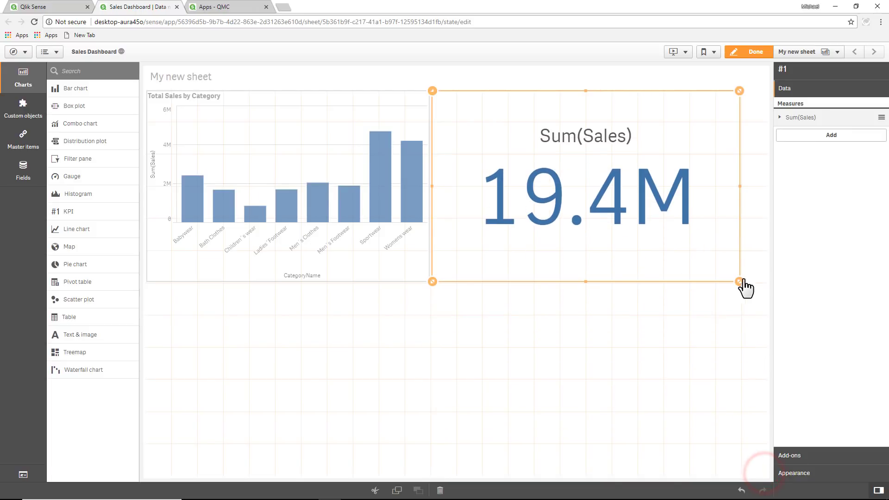
click(797, 118)
click(802, 179)
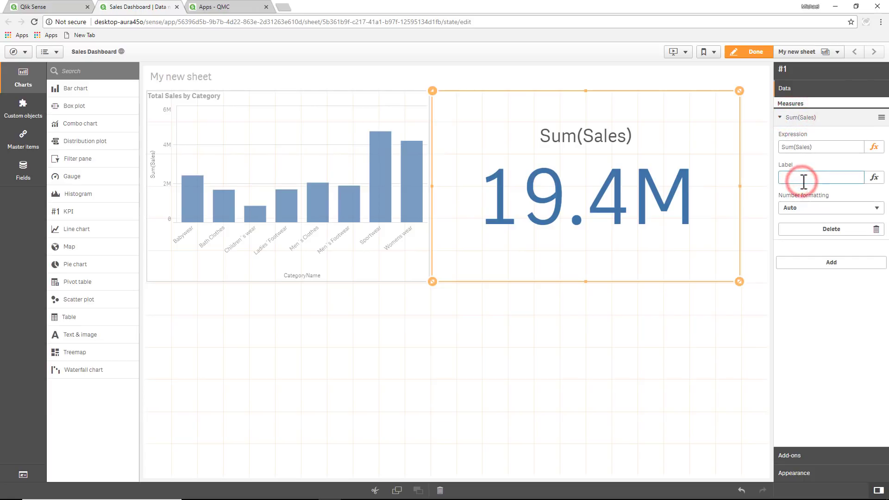
text(Total Sales)
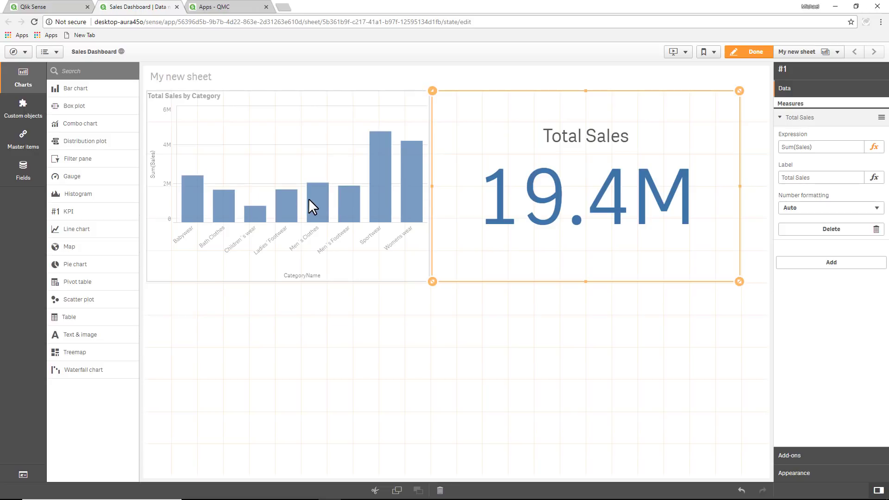
Save the bar chart and the KPI (as Total Sales KPI) as master visualizations, placing the KPI on the sheet.
drag(336, 200, 95, 258)
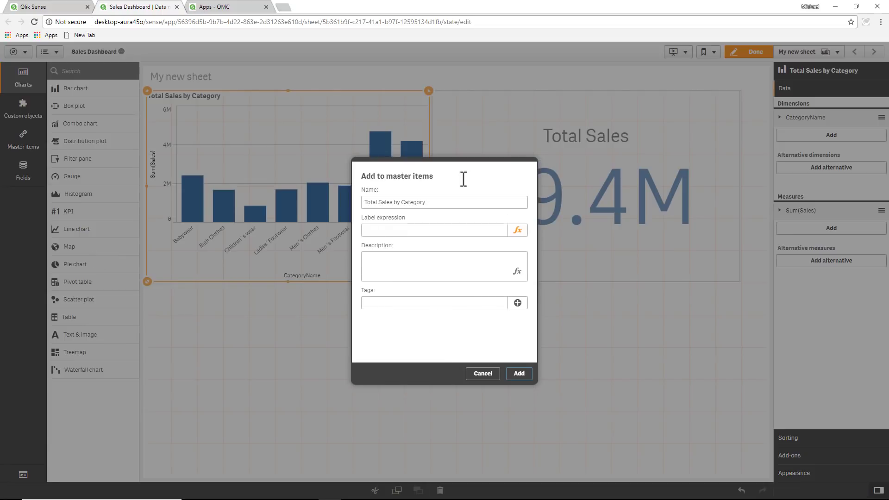
click(516, 374)
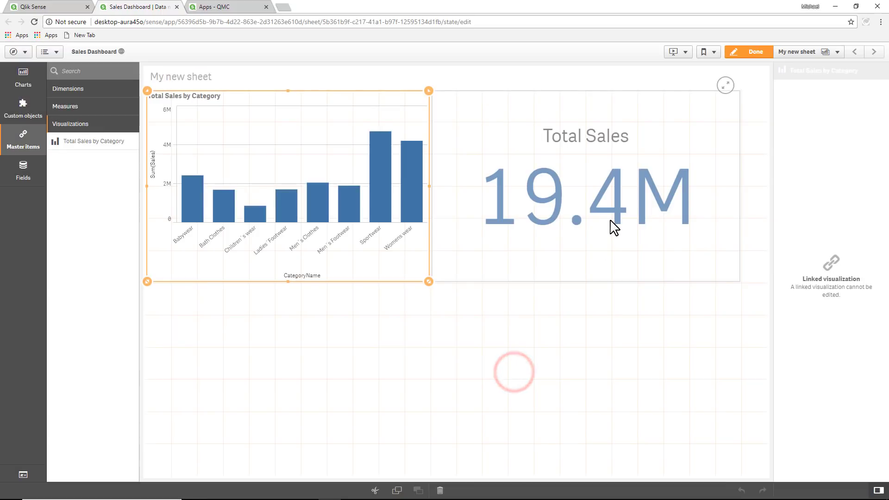
drag(611, 221, 113, 242)
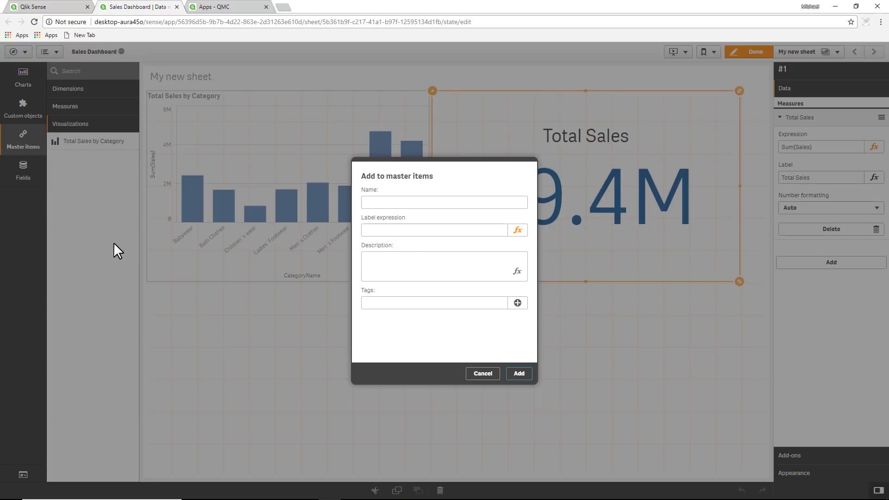
click(413, 202)
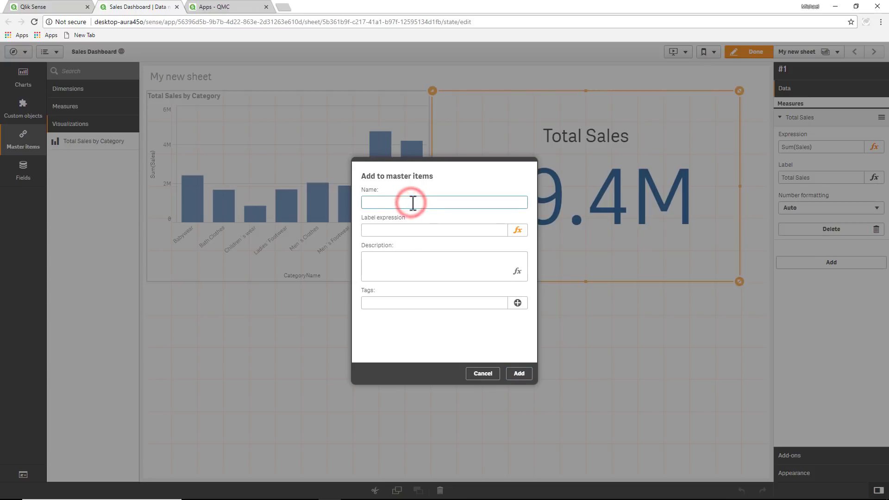
text(Total Sales KPI)
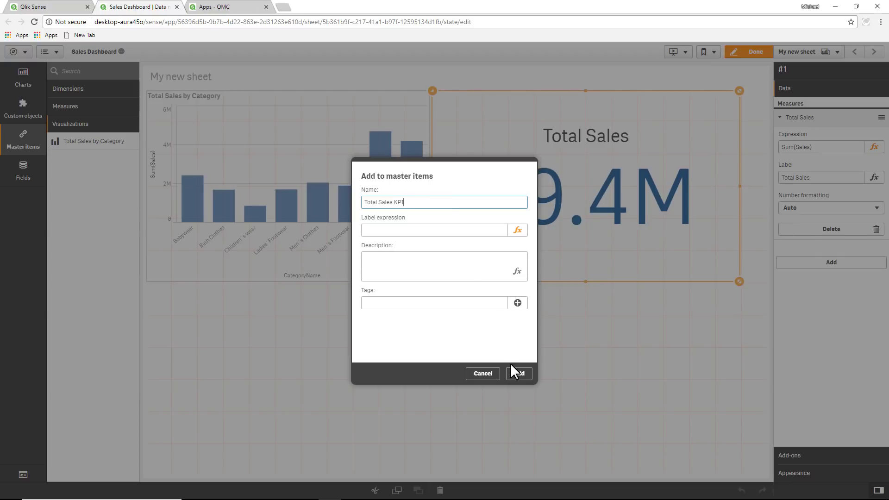
click(518, 374)
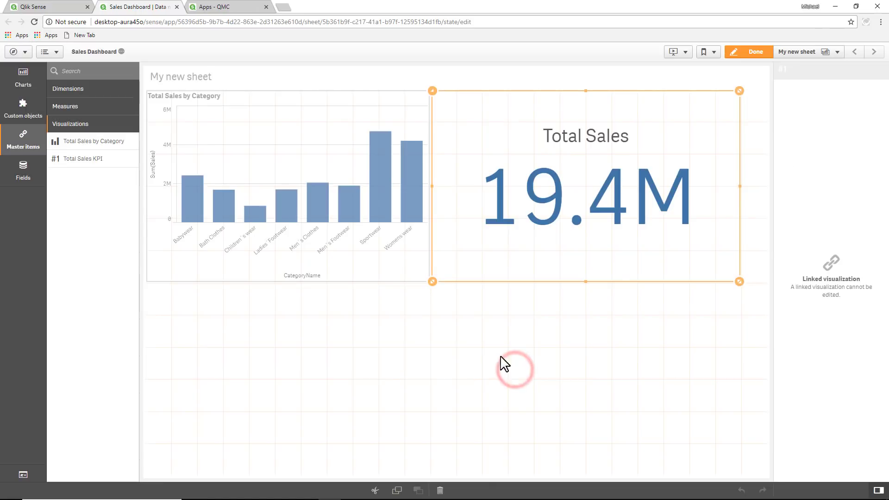
drag(90, 157, 109, 180)
Create a master measure Total Sales with expression SUM(Sales).
click(76, 107)
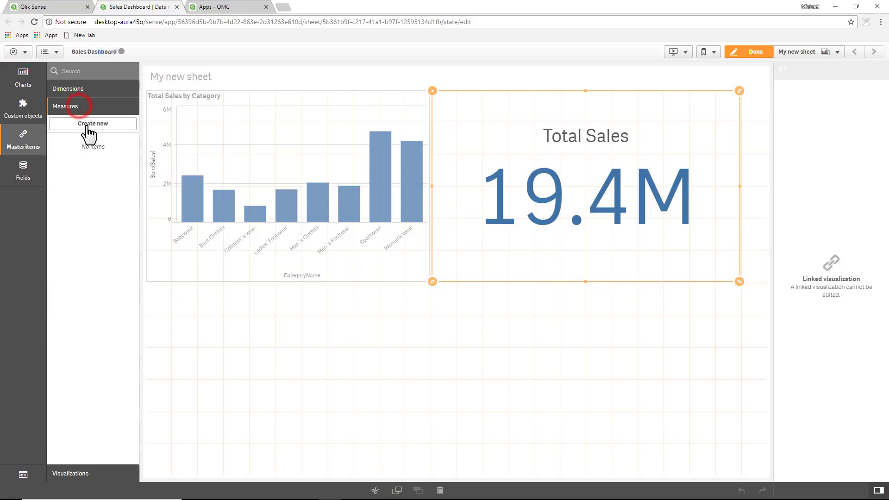
click(88, 124)
click(410, 178)
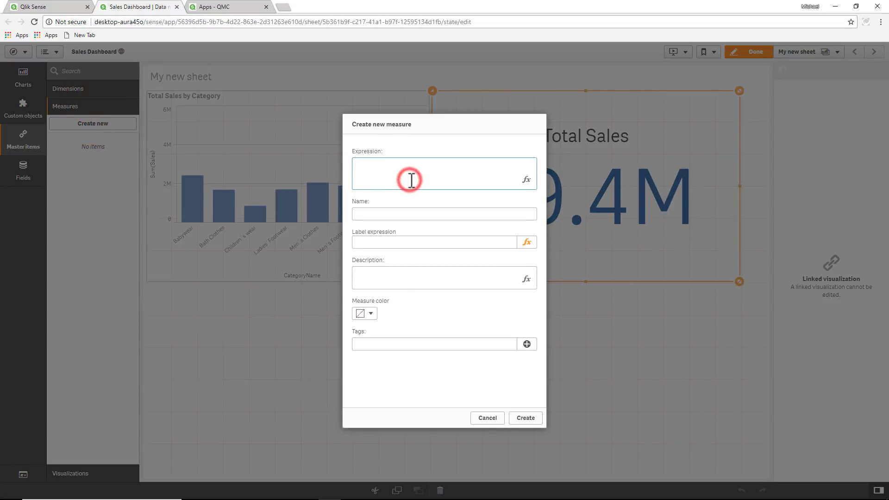
text(SUM(Sales)
click(409, 210)
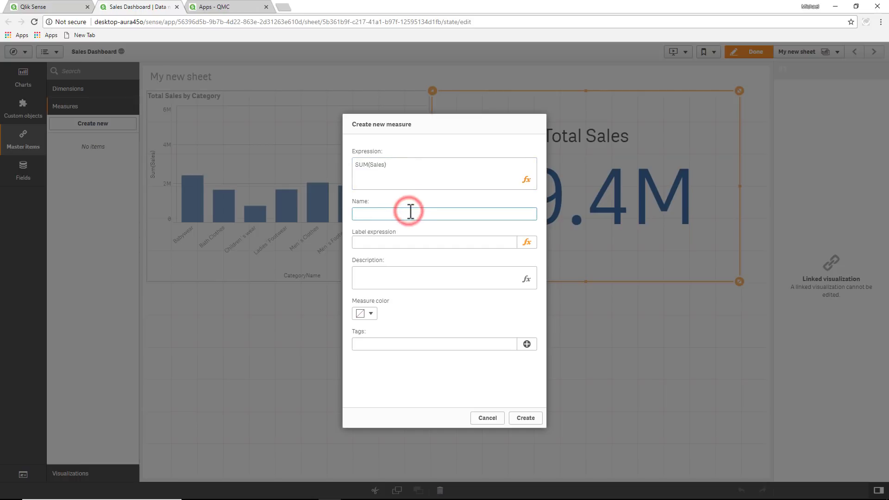
text(Total Sales)
click(529, 419)
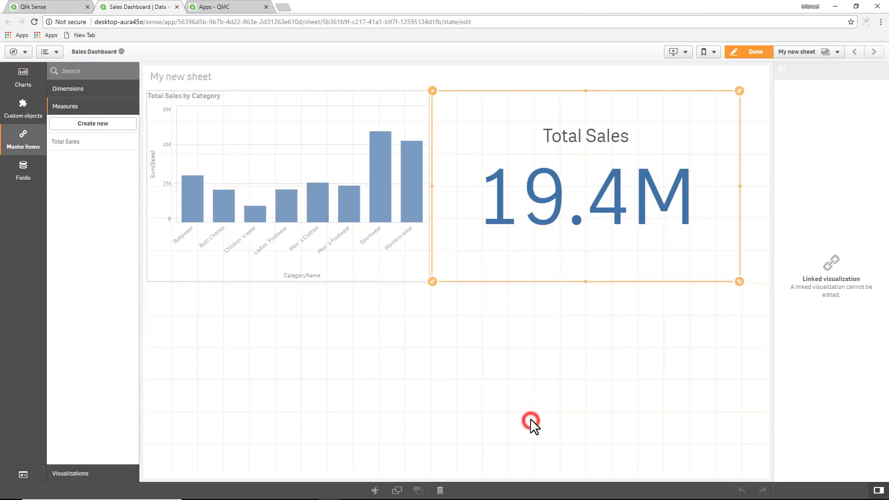
Create a master measure Profit with expression SUM(Sales) - SUM(COS).
click(112, 124)
click(453, 175)
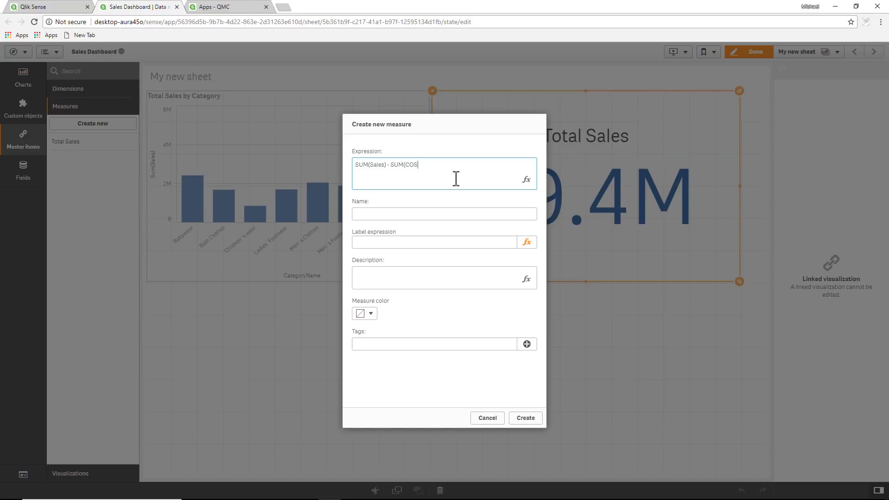
click(442, 214)
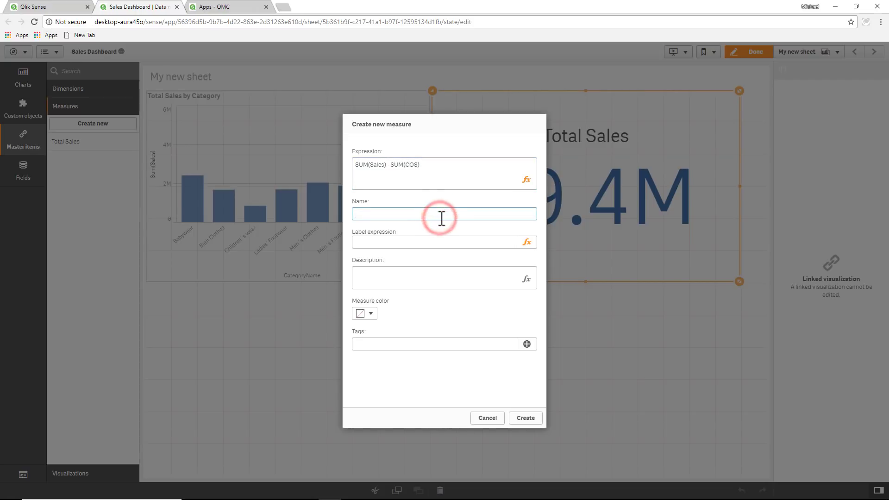
text(Profit)
click(527, 418)
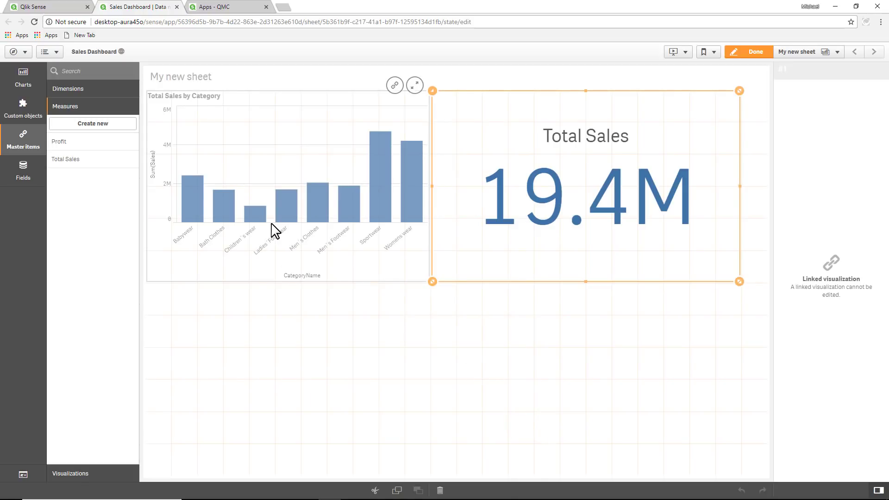
Create master dimensions Category (from CategoryName), City and Country.
click(85, 88)
click(94, 107)
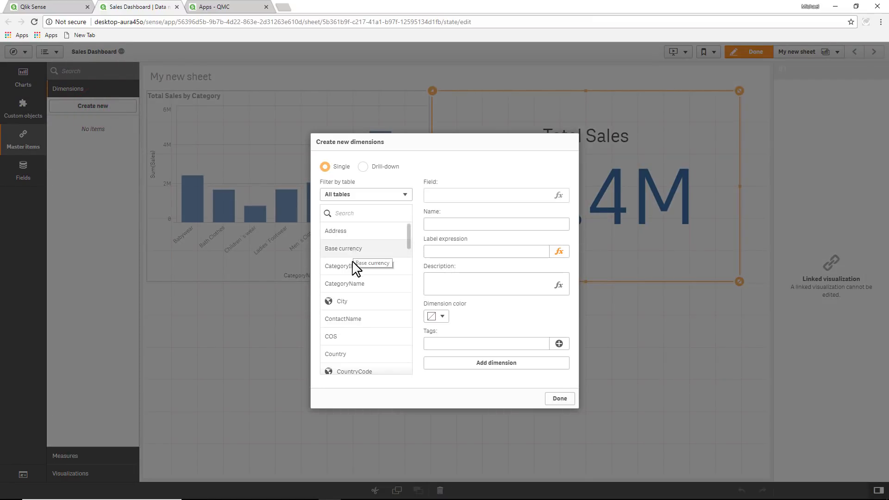
click(360, 285)
drag(453, 226, 574, 227)
key(BackSpace)
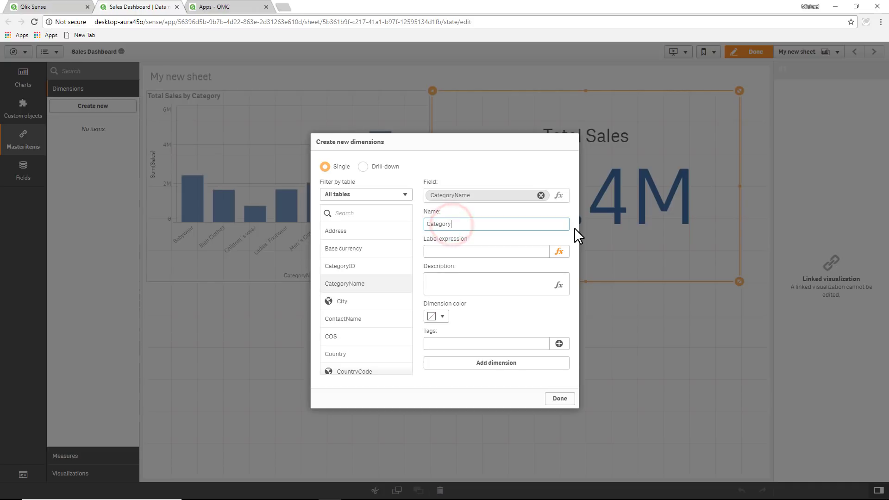
click(528, 365)
click(383, 301)
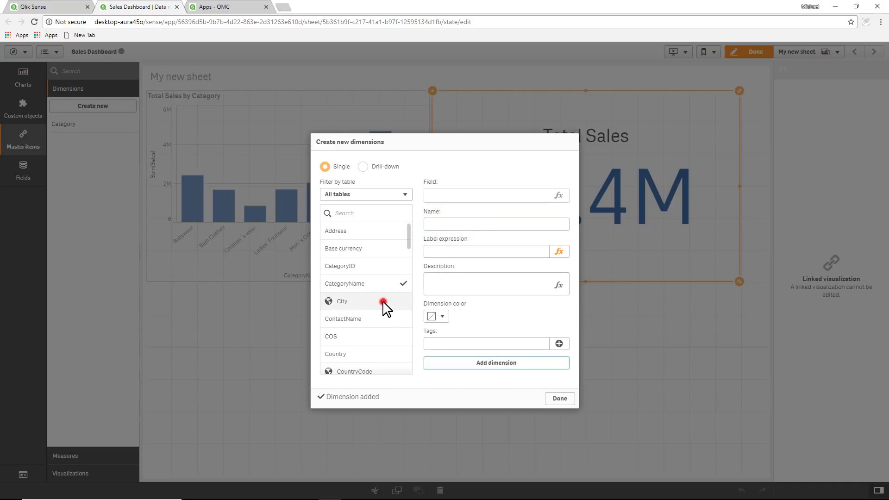
click(485, 363)
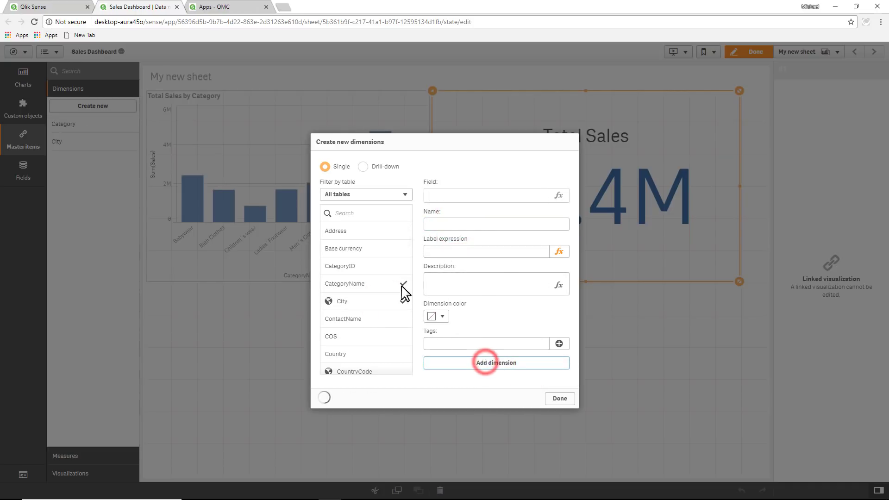
click(375, 350)
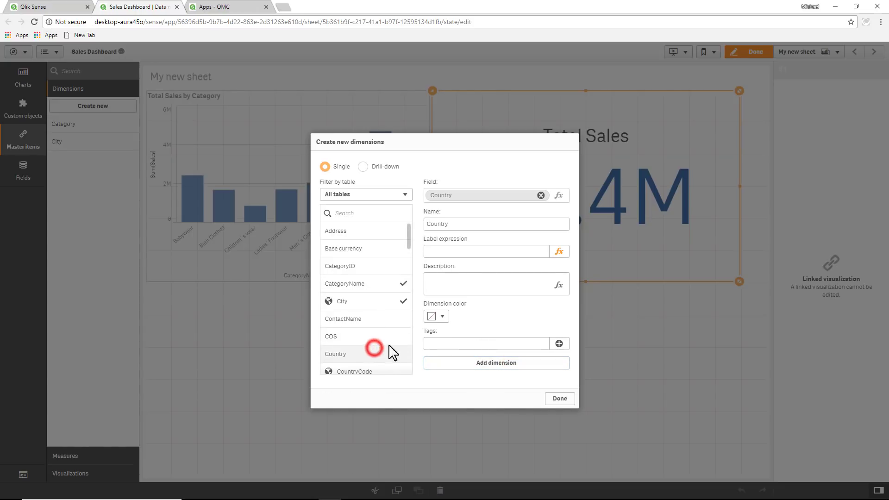
click(490, 363)
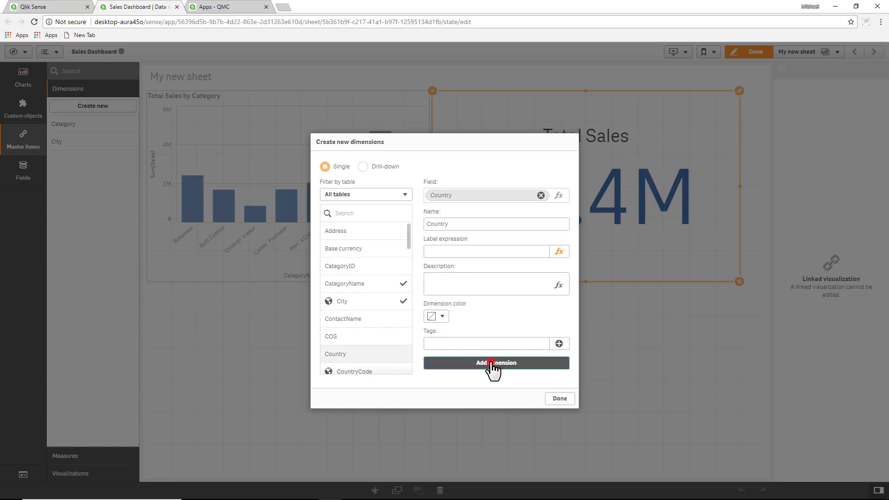
Create the Location Drill drill-down dimension with levels Country, City and CustomerName.
click(364, 168)
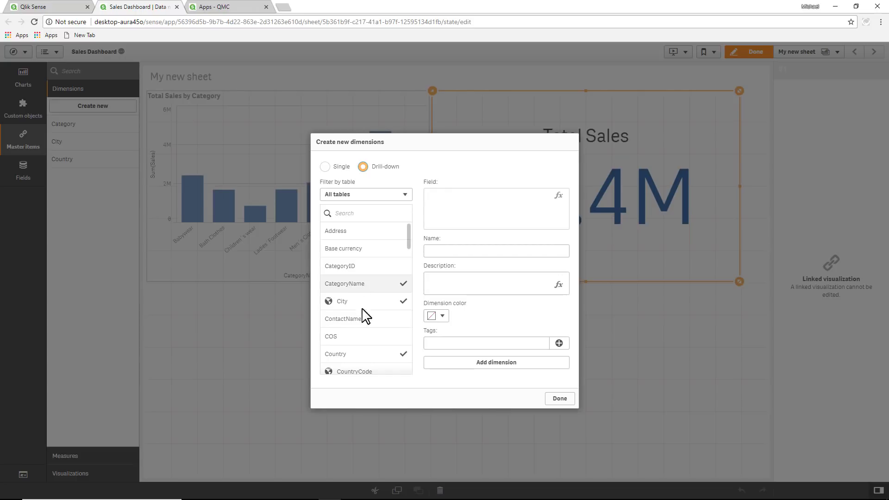
click(365, 357)
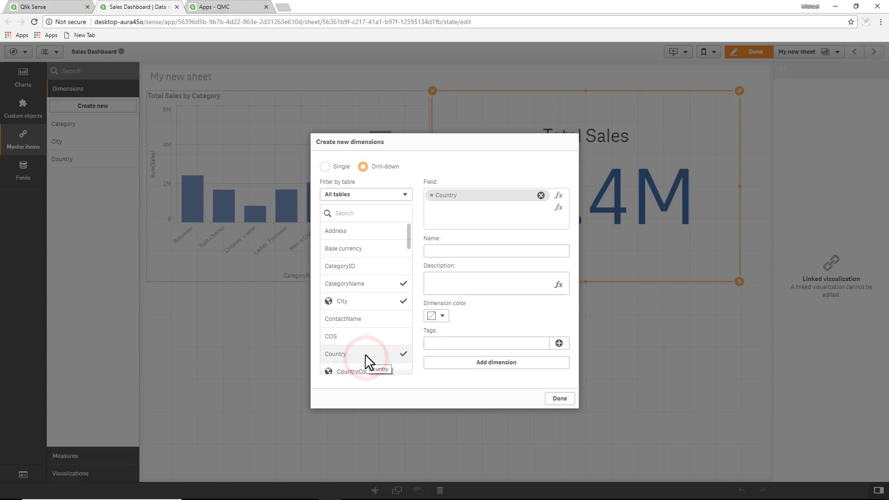
click(363, 305)
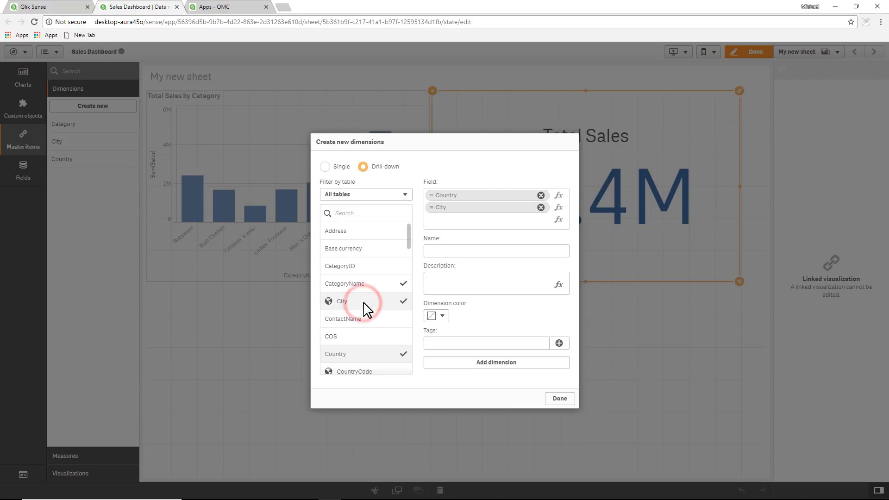
scroll(365, 312, down, 1)
click(365, 371)
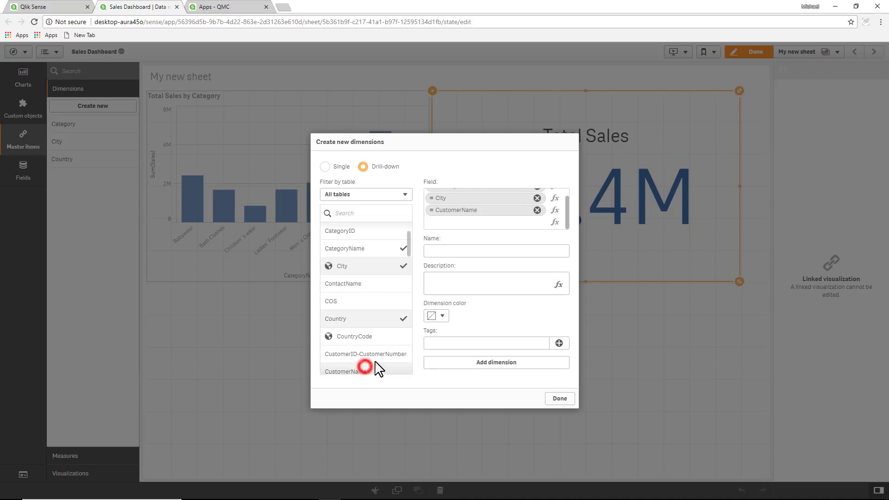
click(438, 251)
text(Location Drill)
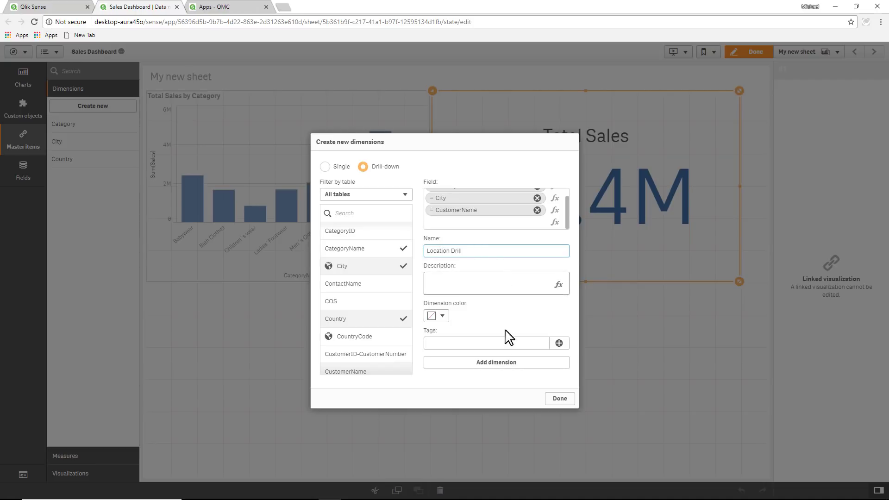
click(509, 362)
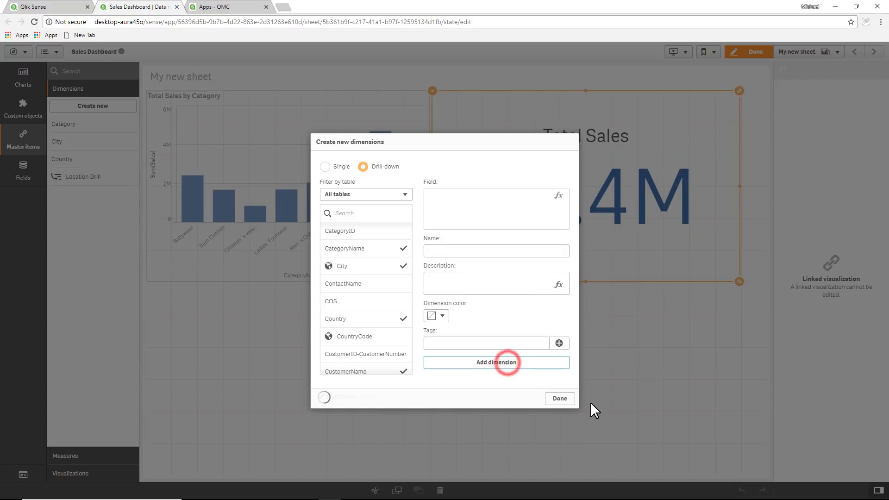
click(560, 399)
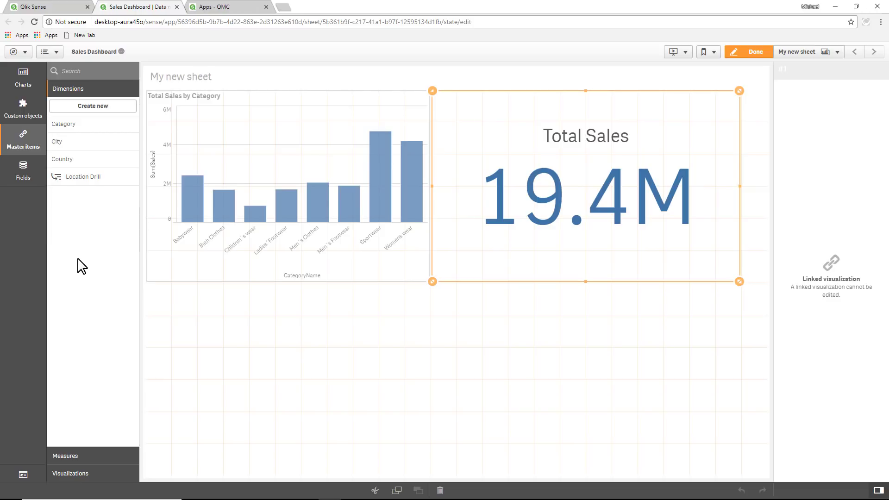
Publish Sales Dashboard to the Sales stream from the QMC Apps list.
click(215, 8)
click(14, 53)
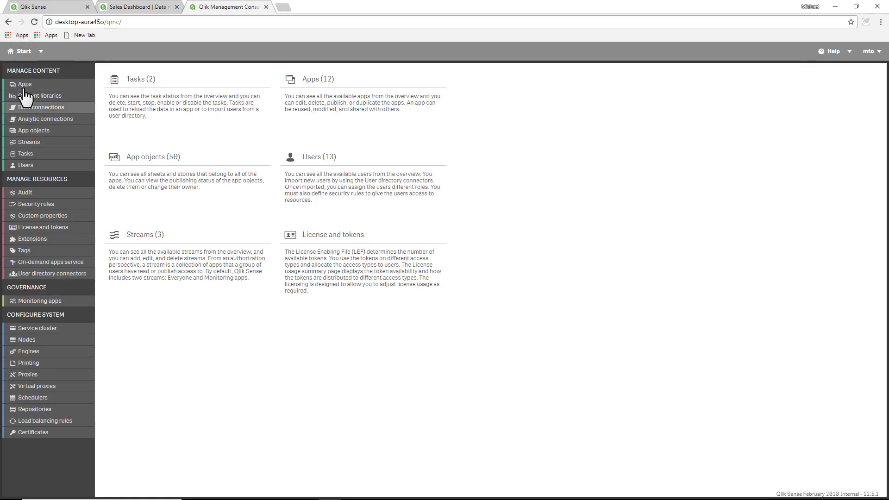
click(24, 87)
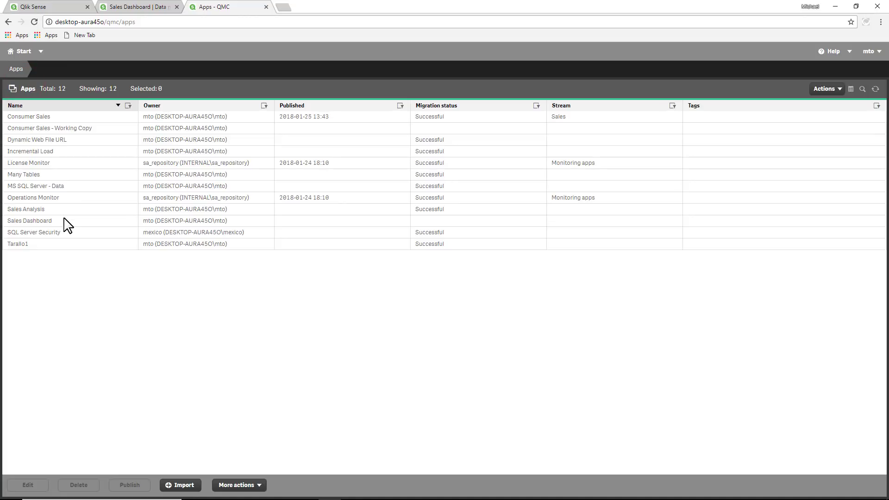
click(64, 220)
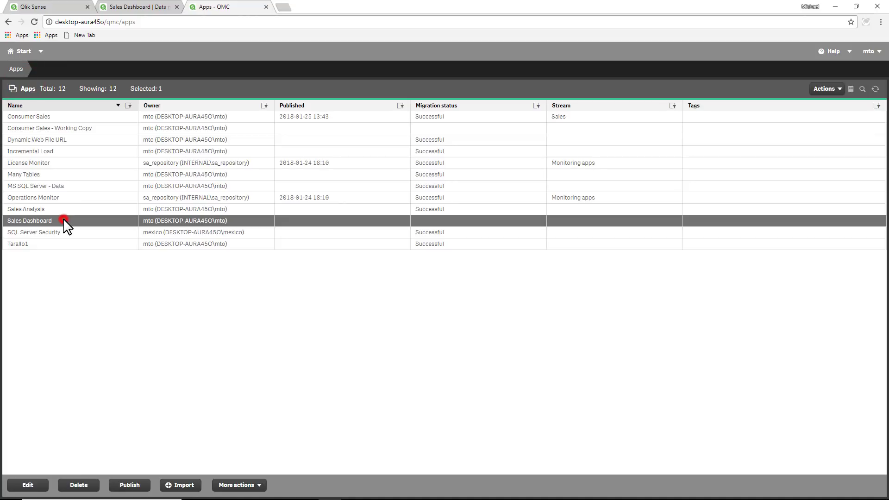
click(129, 484)
click(419, 253)
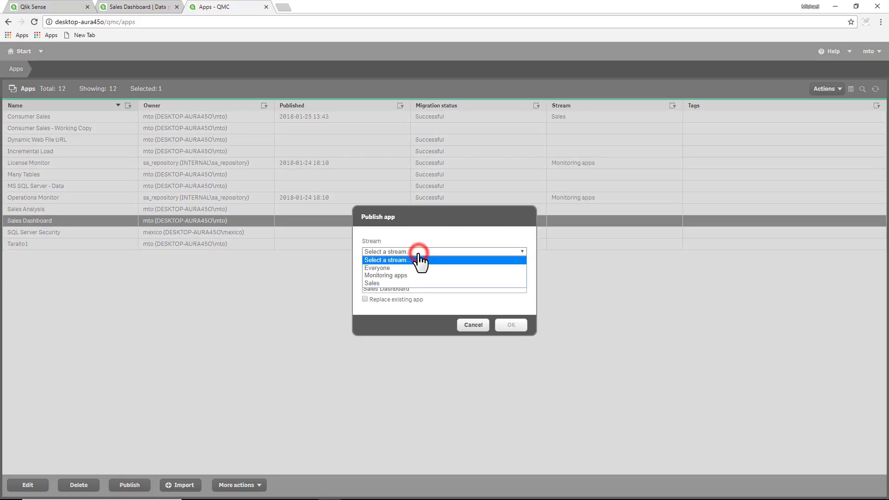
click(398, 283)
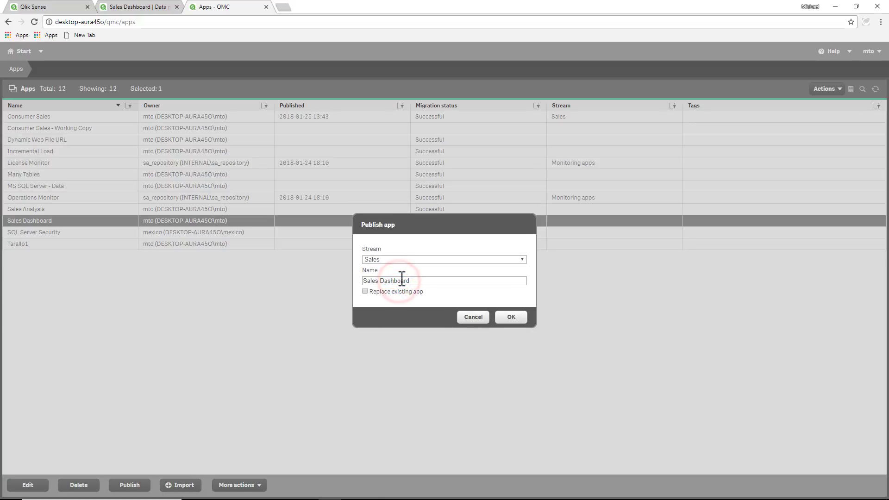
click(508, 316)
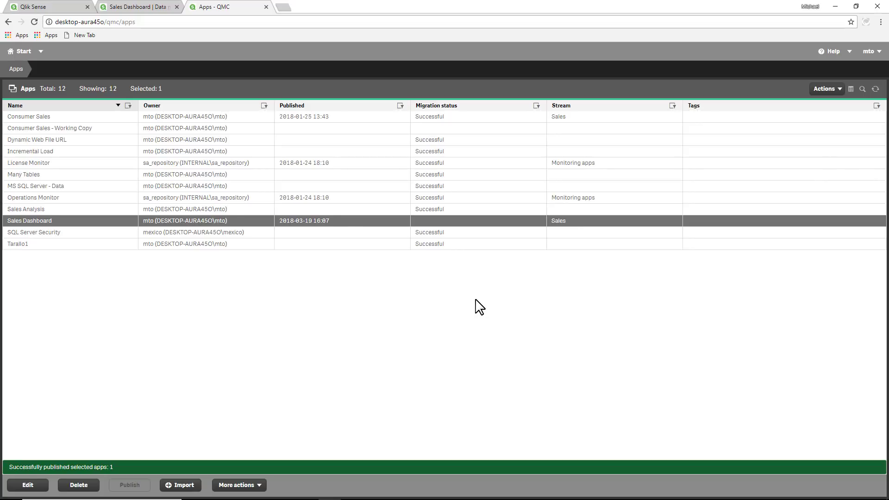
key(alt+Tab)
key(alt+Tab)
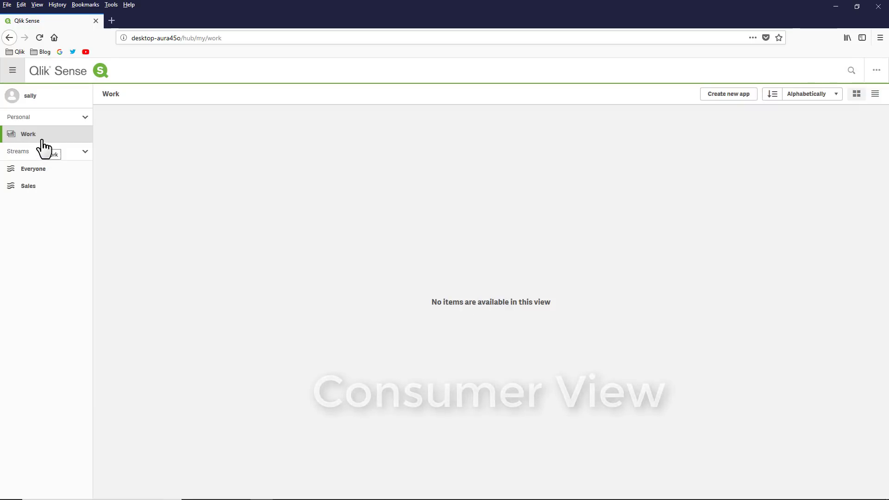
As the consumer, open My new sheet of Sales Dashboard in the Sales stream and try editing it.
click(29, 186)
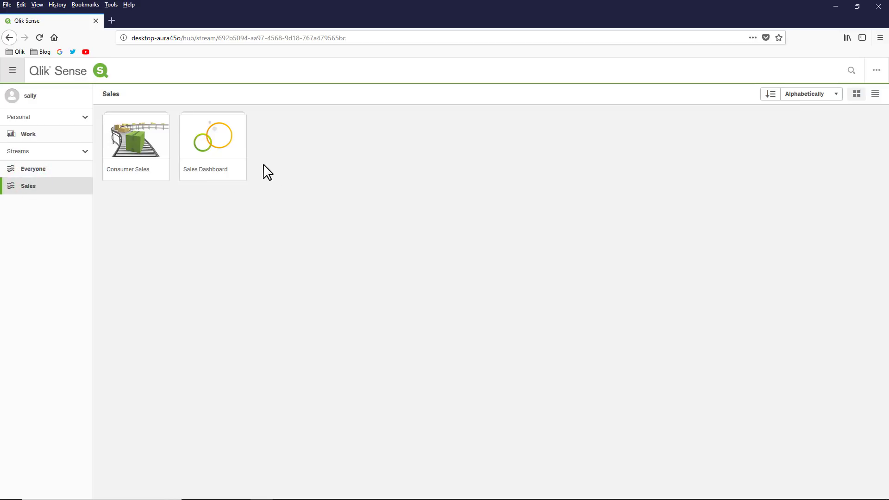
click(209, 144)
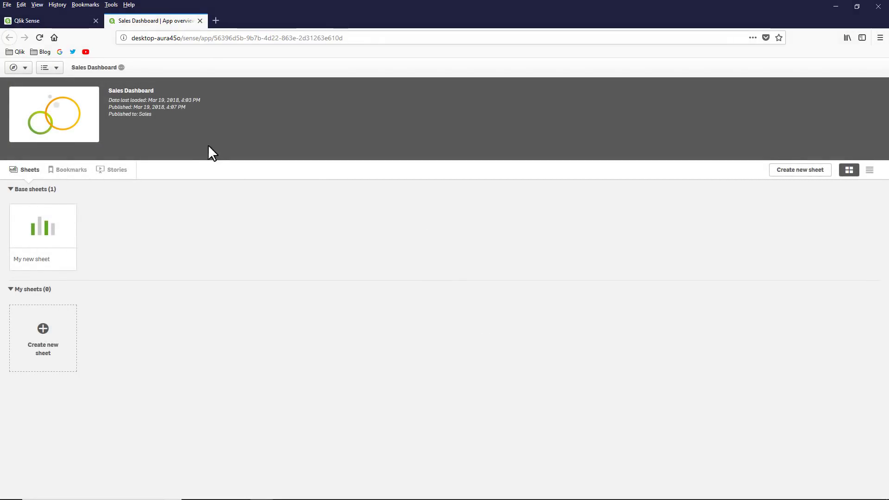
click(55, 230)
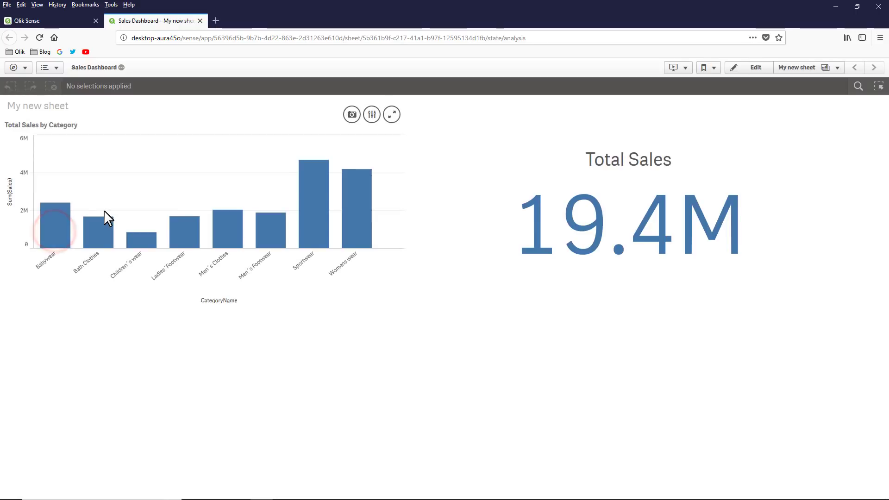
click(757, 69)
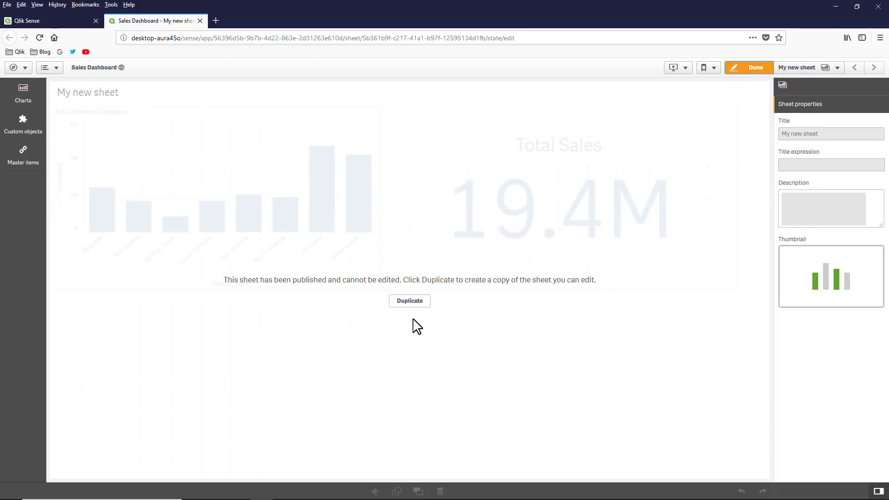
Duplicate the published sheet into an editable copy, My new sheet (1), and check the sheets list.
click(410, 302)
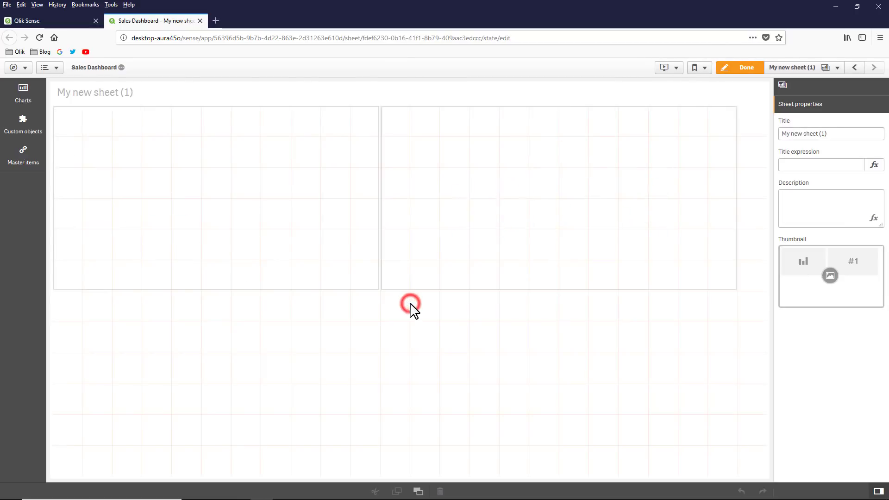
click(805, 70)
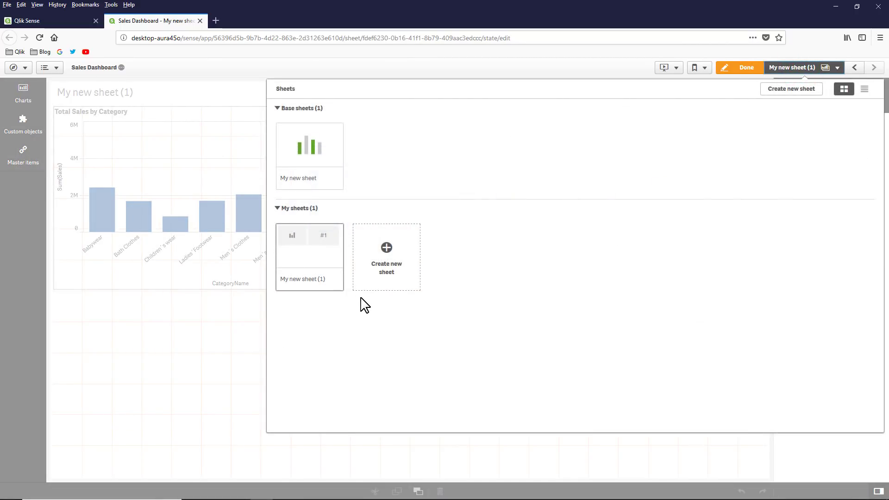
click(226, 353)
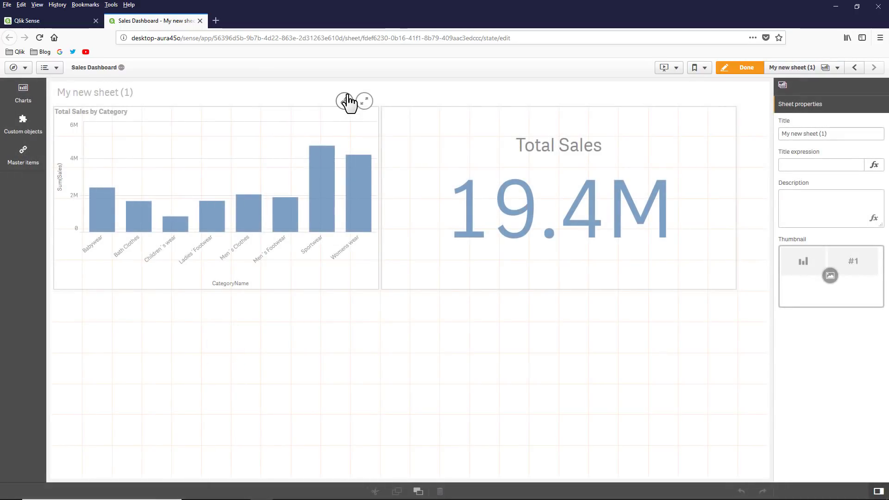
Unlink the bar chart and the Total Sales KPI from their master visualizations.
click(344, 99)
click(544, 297)
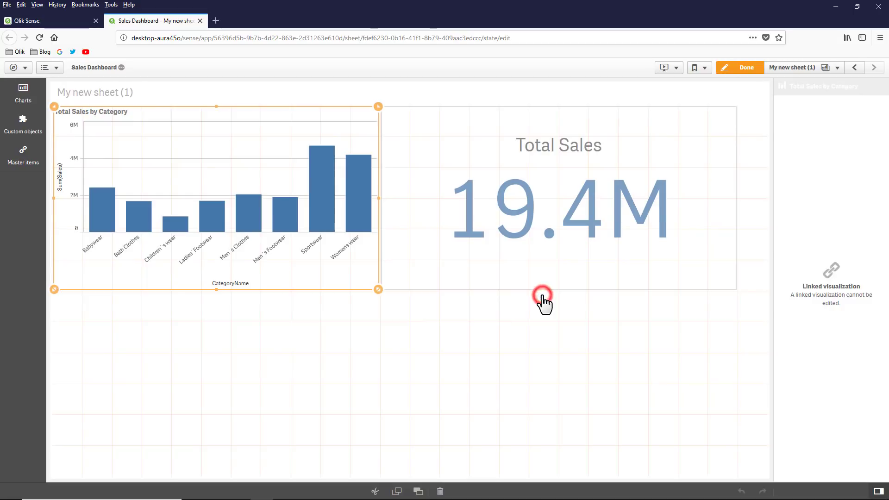
click(668, 148)
click(699, 101)
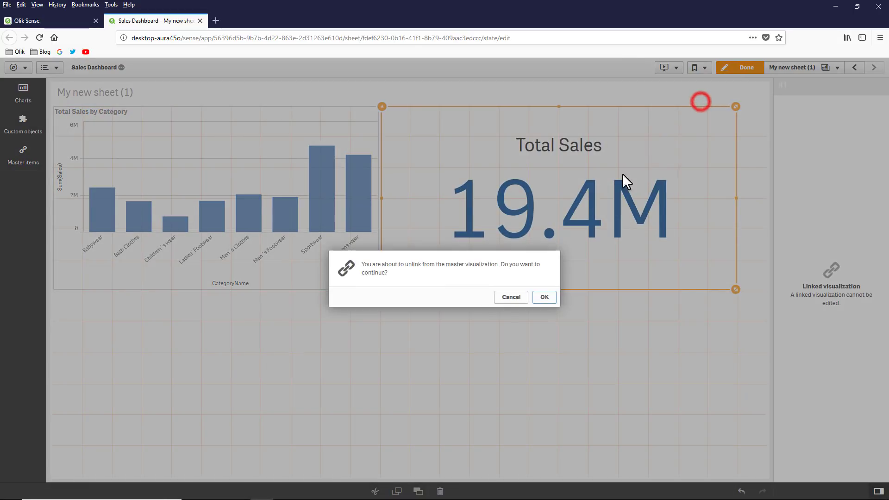
click(545, 299)
click(291, 149)
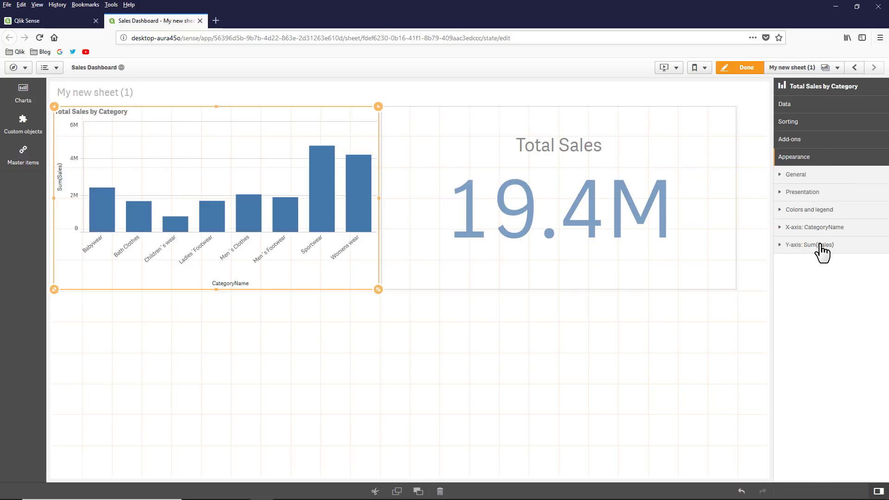
Browse the app's master measures and master dimensions.
click(23, 155)
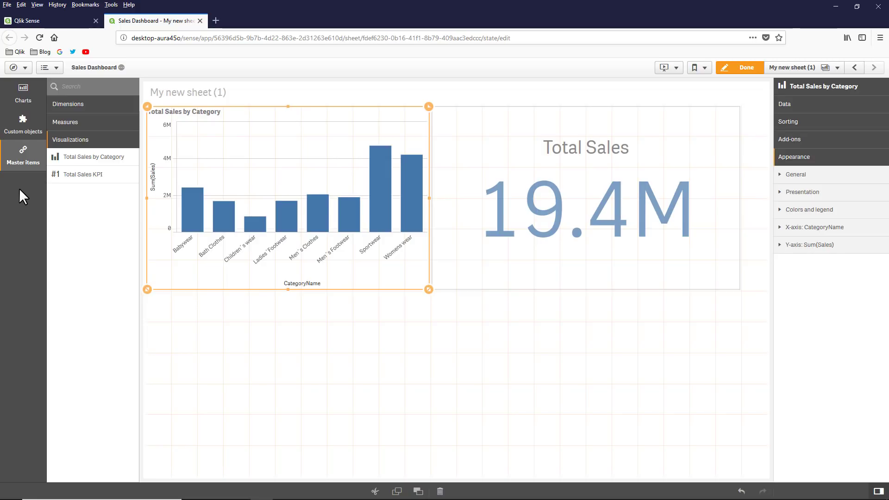
click(88, 123)
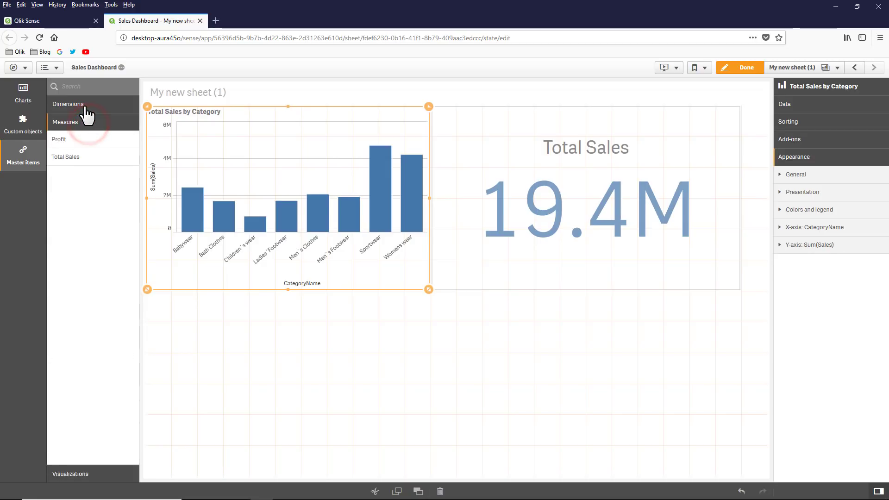
click(86, 108)
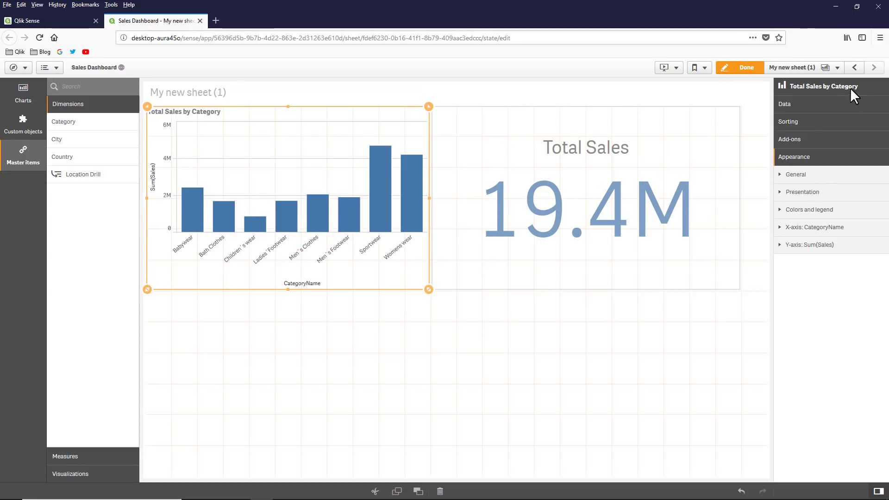
Review the dimensions and fields available in the bar chart's Data > Add list.
click(805, 108)
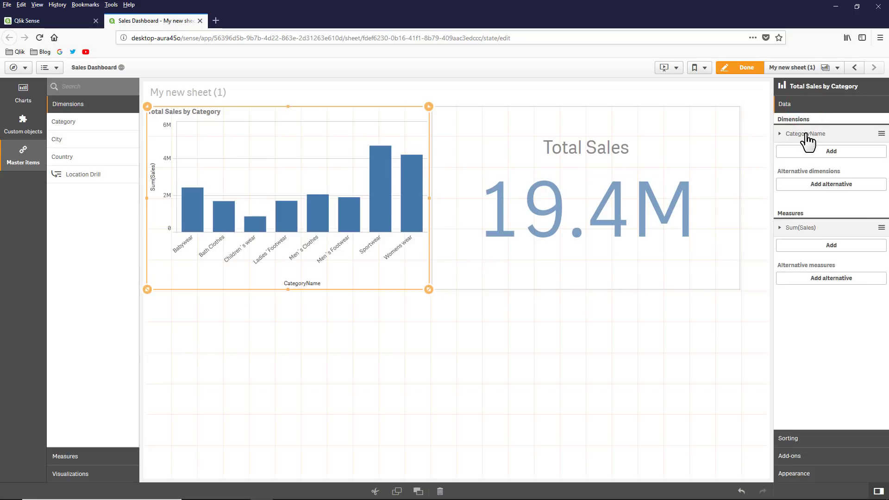
click(822, 153)
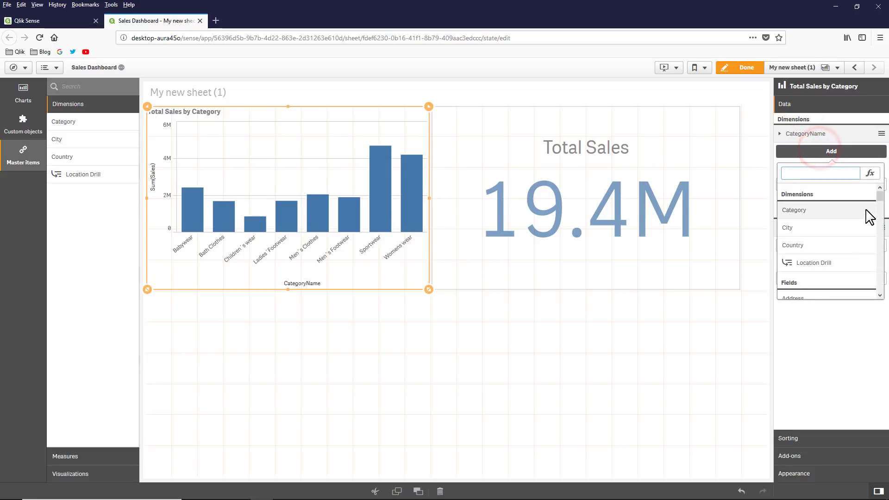
mouse_move(881, 204)
mouse_down()
mouse_move(884, 275)
mouse_move(881, 200)
mouse_up()
scroll(882, 273, down, 4)
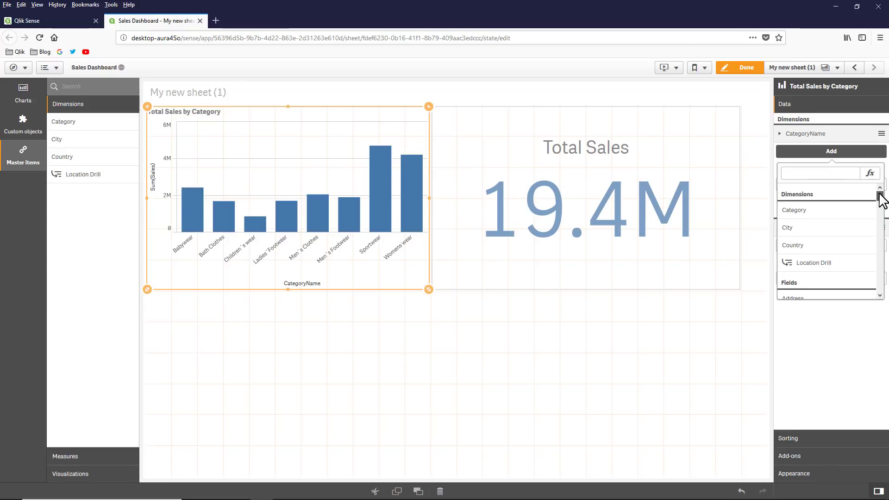
click(336, 315)
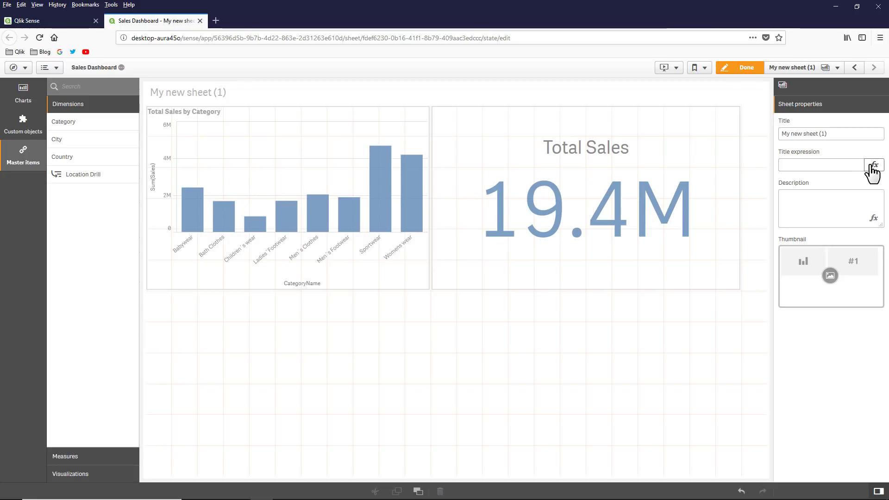
Select the Total Sales KPI to view its data, then switch to the management console.
click(799, 163)
click(631, 190)
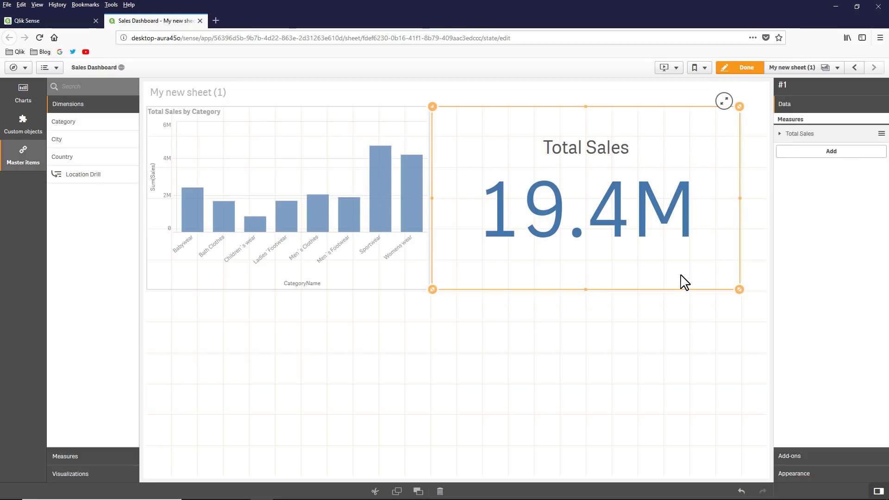
key(alt+Tab)
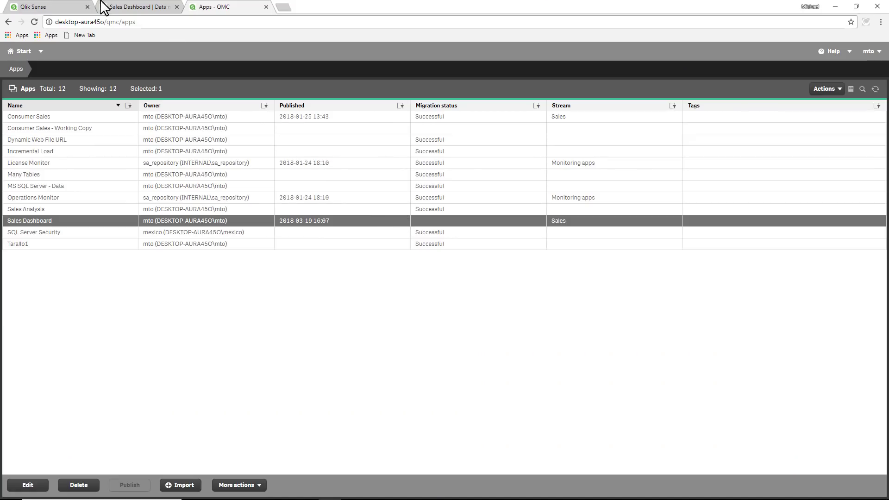
Refresh the Sales Dashboard app tab to load its latest version.
click(129, 7)
click(515, 303)
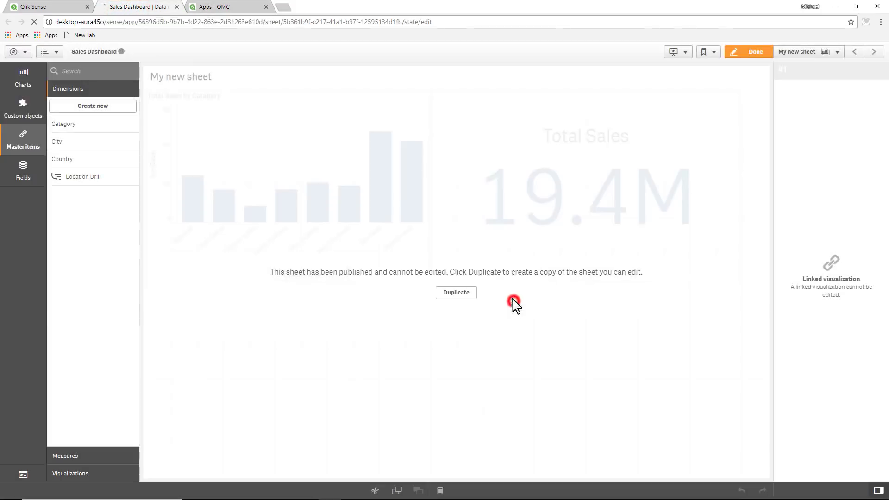
click(52, 7)
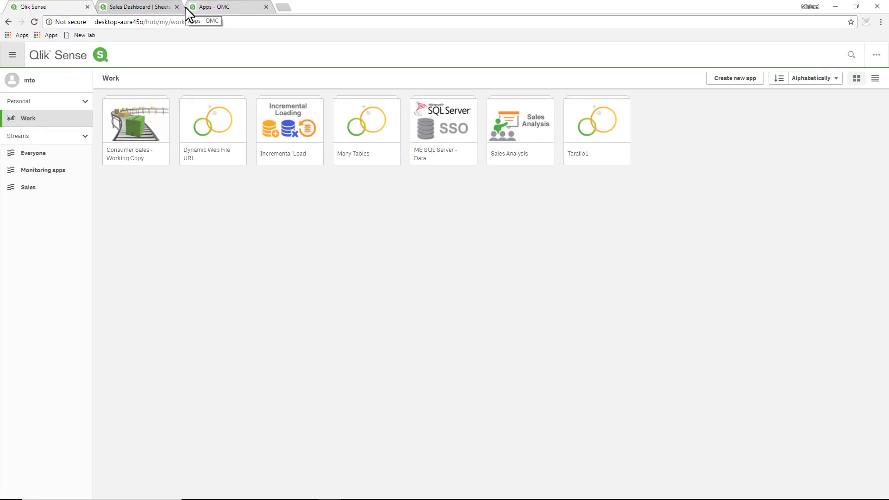
Duplicate the Sales Dashboard app in the QMC Apps list as Sales Dashboard(1).
click(223, 11)
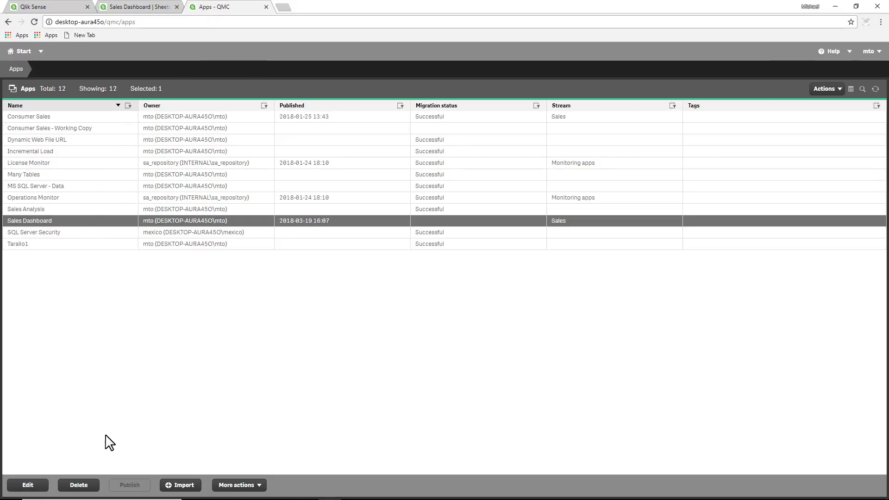
click(260, 486)
click(249, 432)
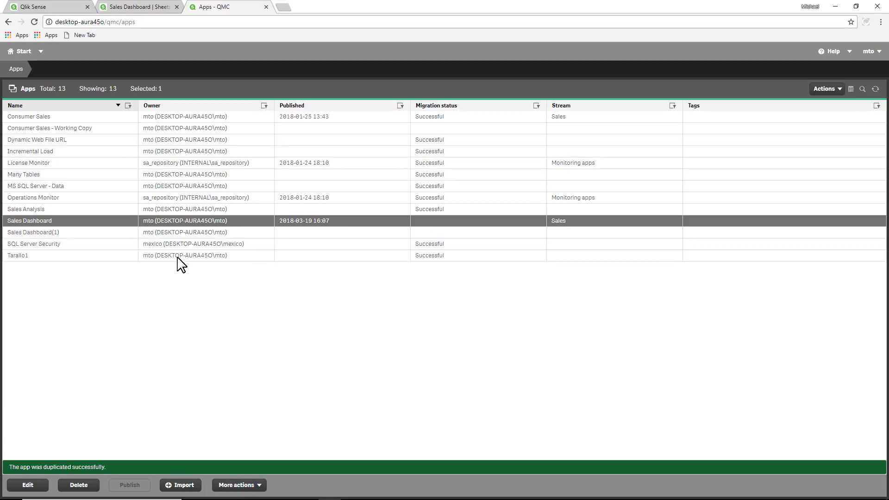
Close the Sales Dashboard app tab and return to the hub's Work section.
click(114, 10)
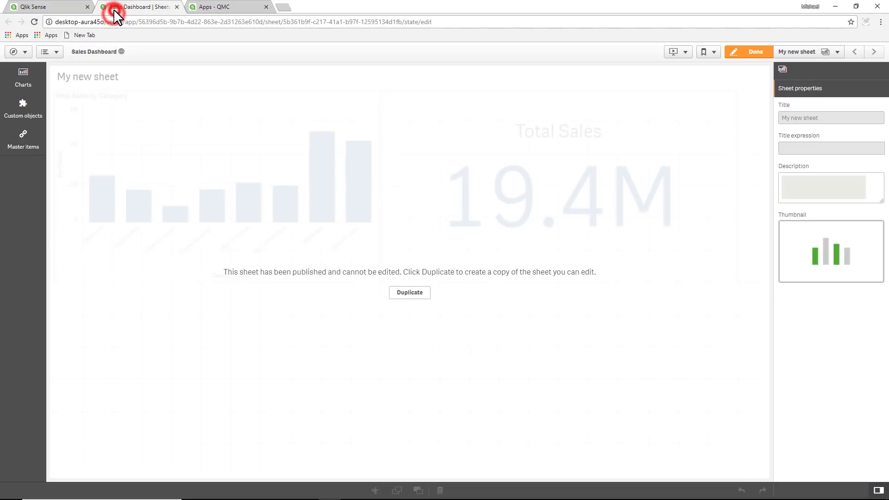
click(176, 7)
click(36, 6)
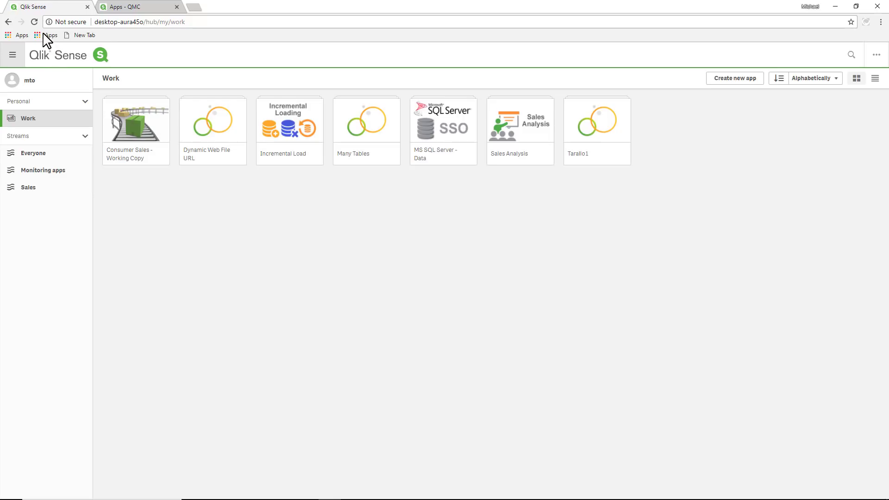
Reload the hub to show Sales Dashboard(1), then return to the My new sheet (1) editor.
click(34, 22)
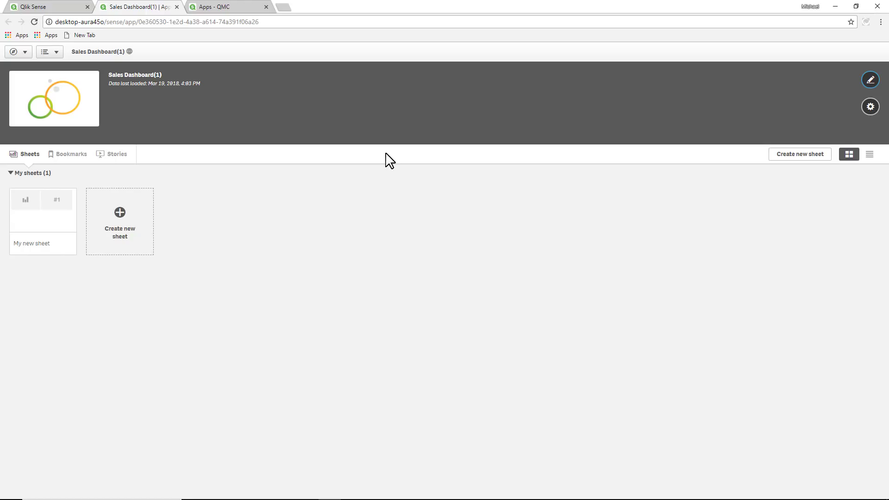
key(alt+Tab)
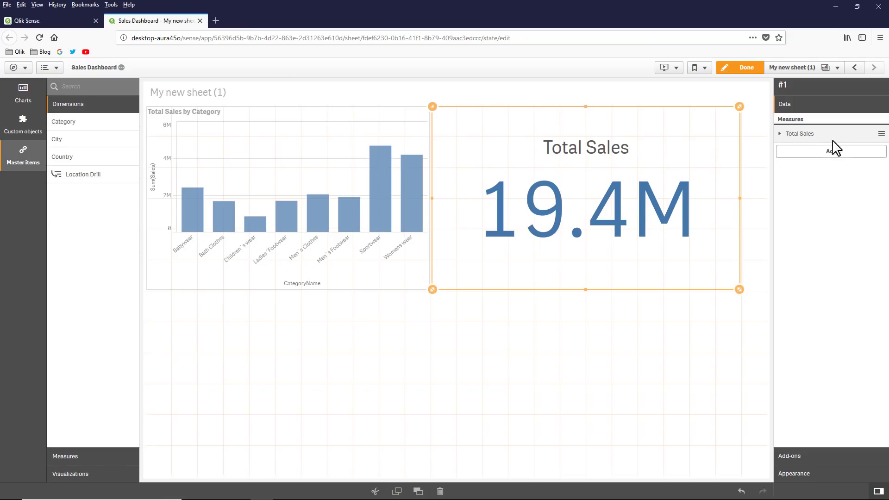
Inspect the Total Sales measure's label expression and field list, discard changes, and return to Sales Dashboard(1).
click(801, 134)
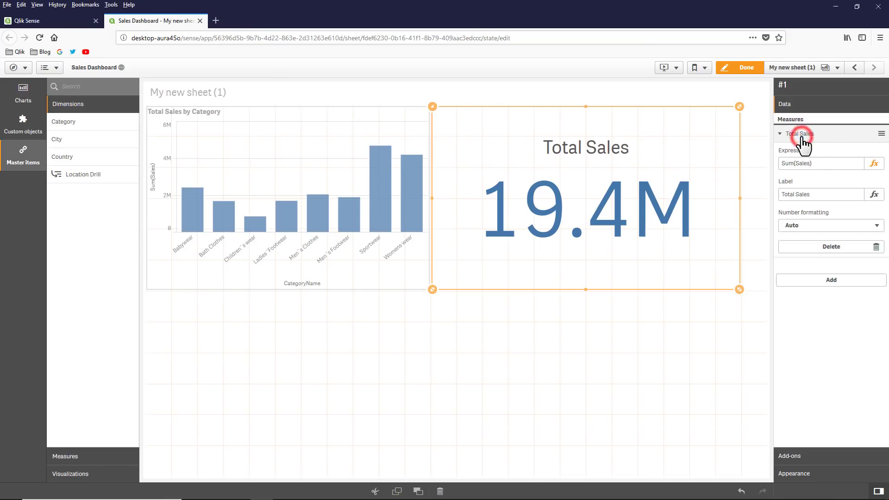
click(874, 195)
click(816, 154)
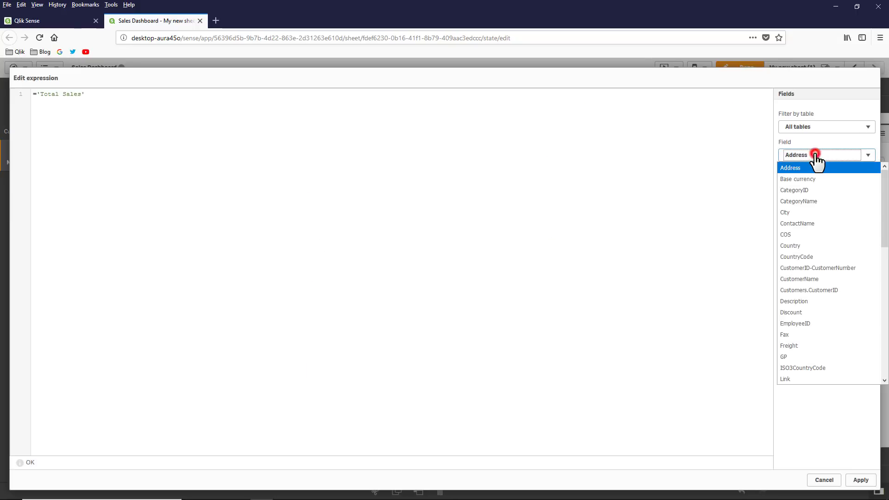
scroll(828, 277, down, 10)
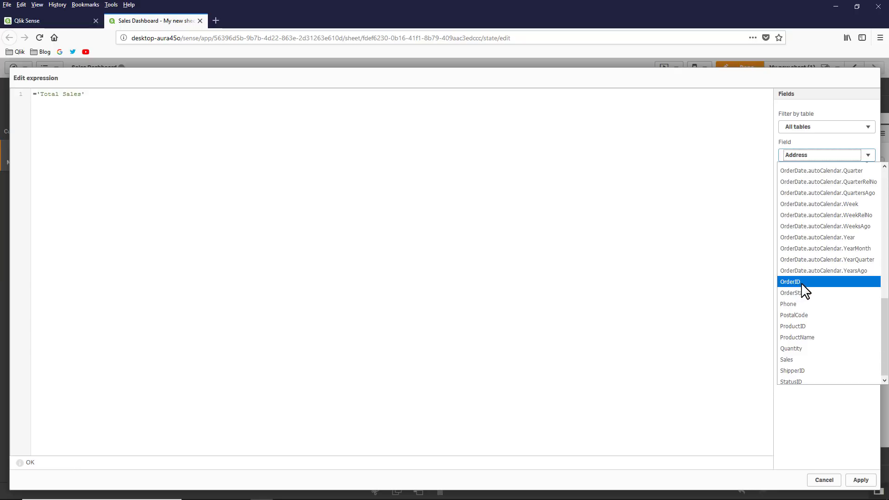
click(821, 481)
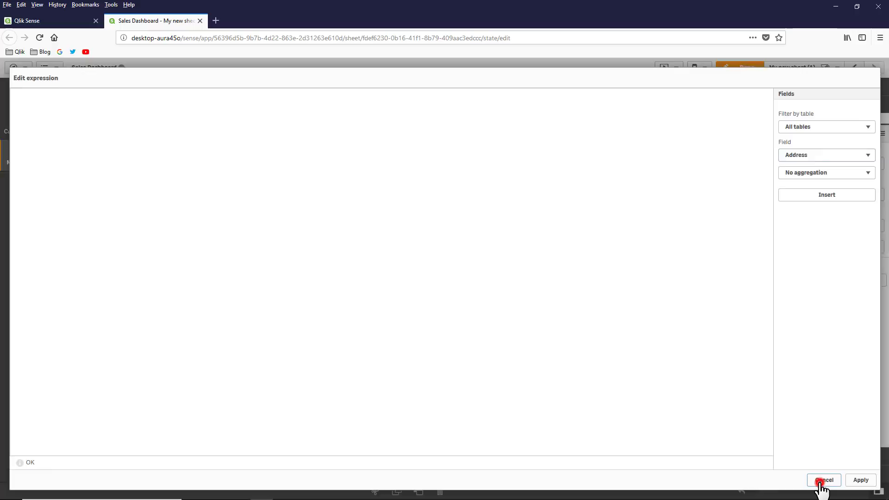
key(alt+Tab)
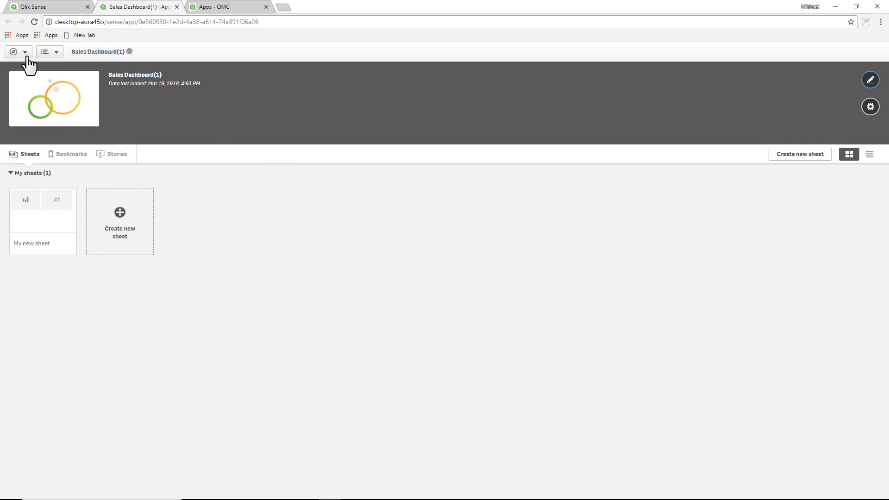
Open the Data load editor and append SET HidePrefix = '%'; as line 19 of Main.
click(25, 52)
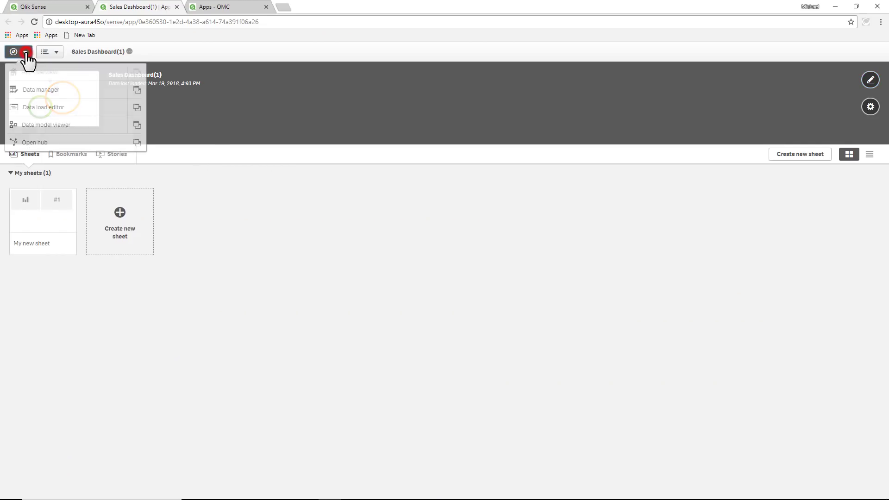
click(137, 108)
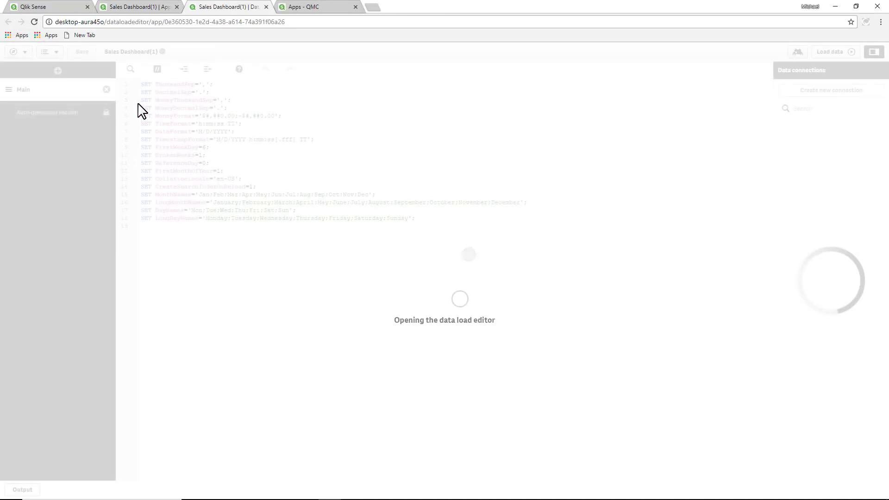
click(425, 219)
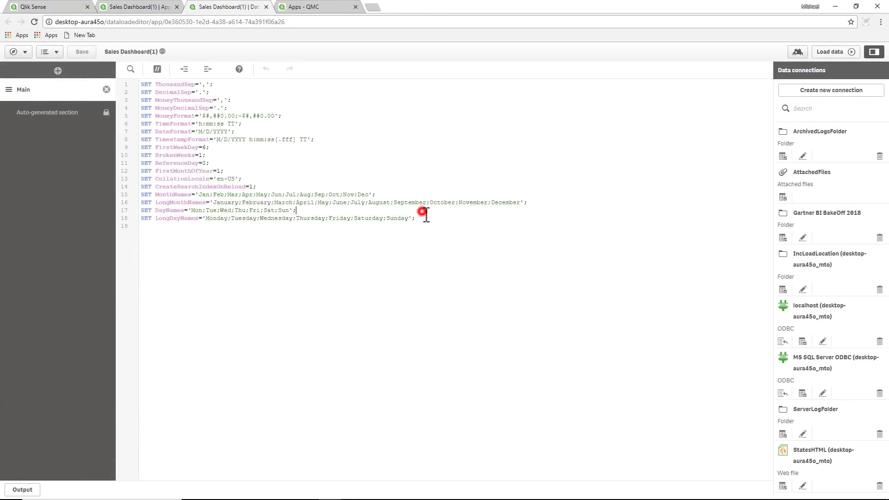
key(Return)
text(SET)
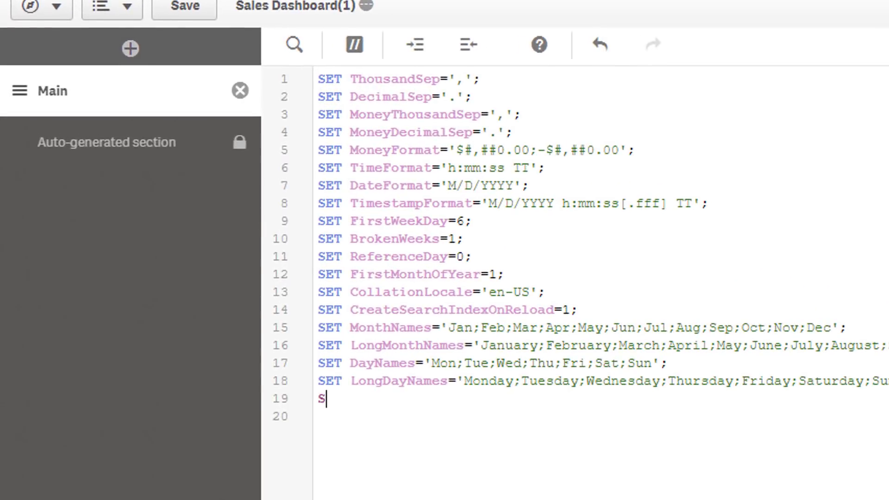
text( HidePrefix =)
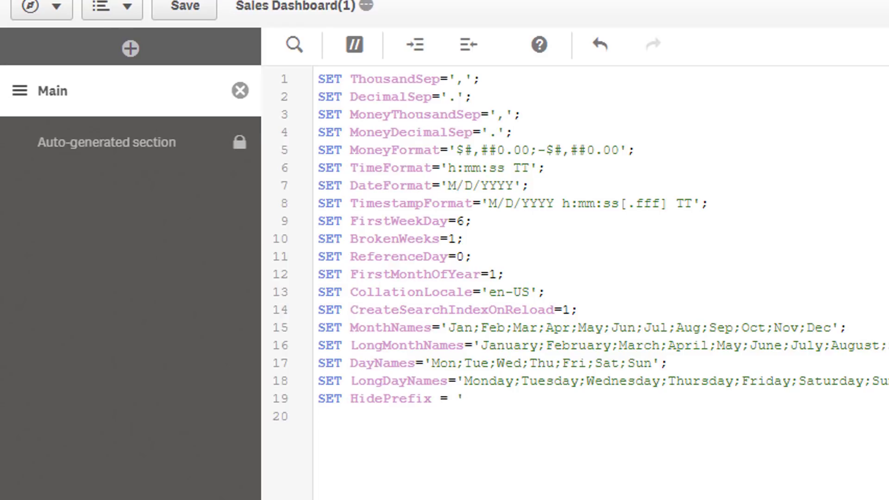
text(%';)
click(468, 400)
drag(472, 399, 476, 401)
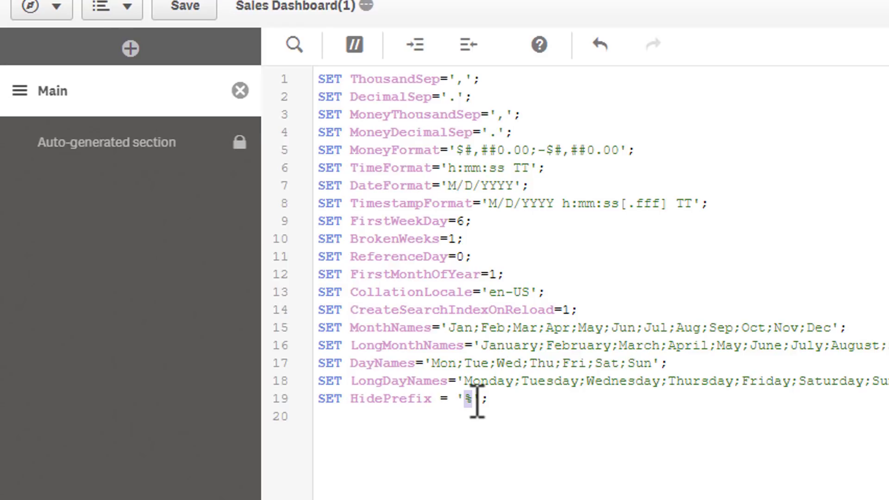
click(464, 400)
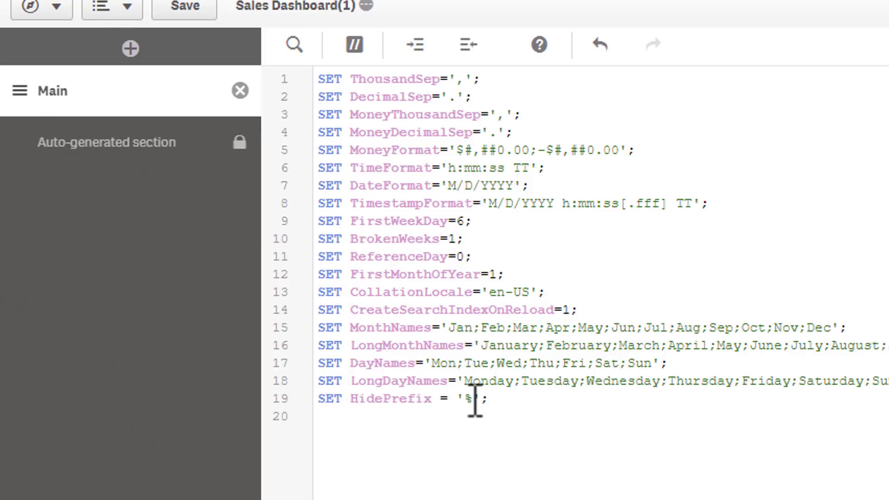
Unlock the Auto-generated script section and scroll down to the Customers table load.
click(145, 149)
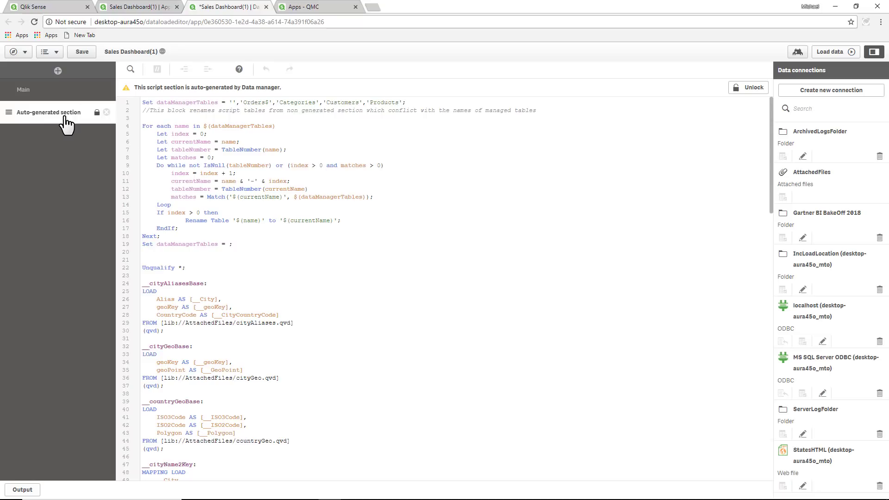
click(746, 88)
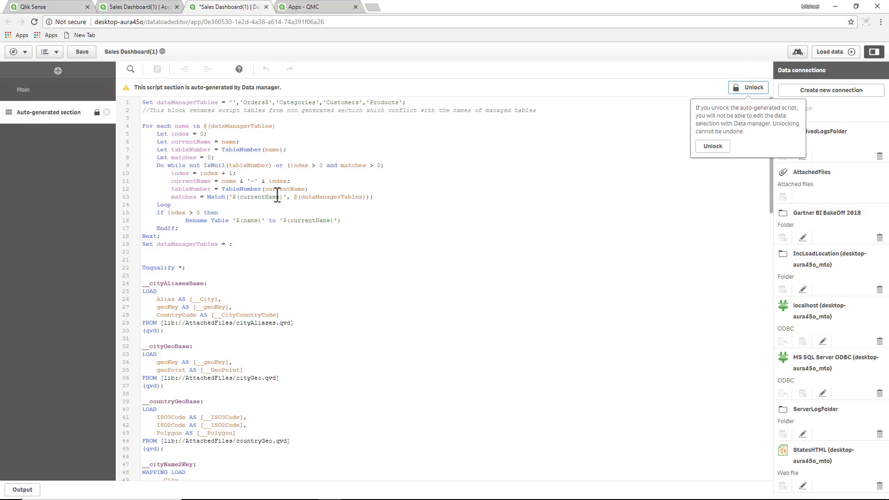
click(713, 146)
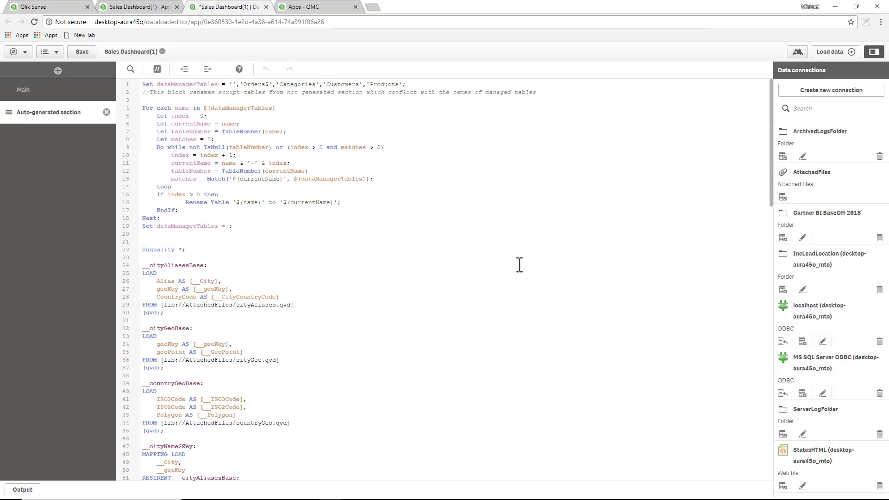
scroll(337, 282, down, 3)
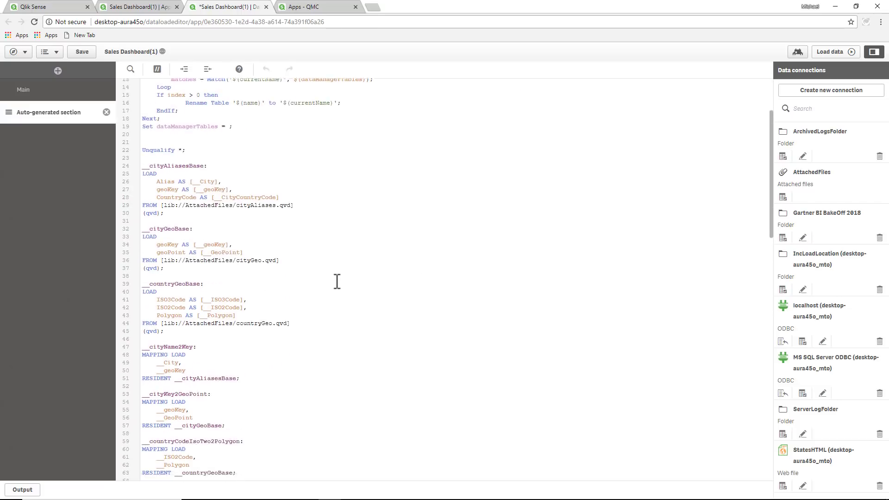
scroll(337, 282, down, 4)
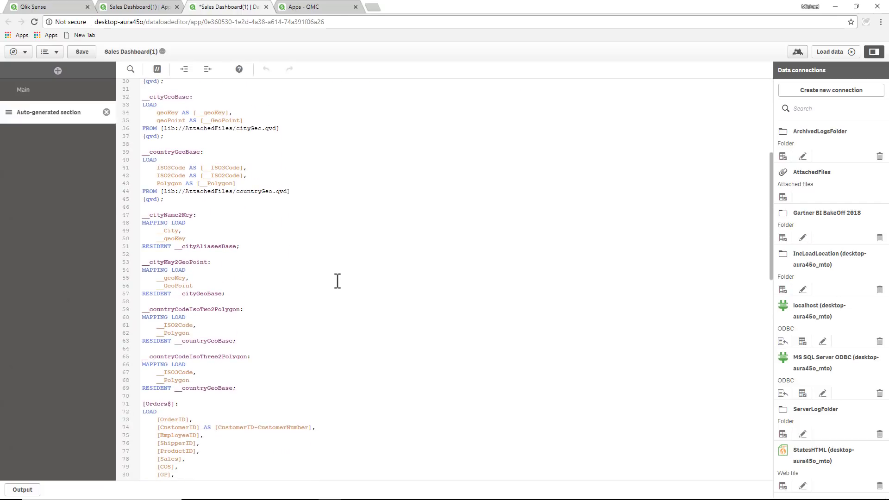
scroll(337, 281, down, 2)
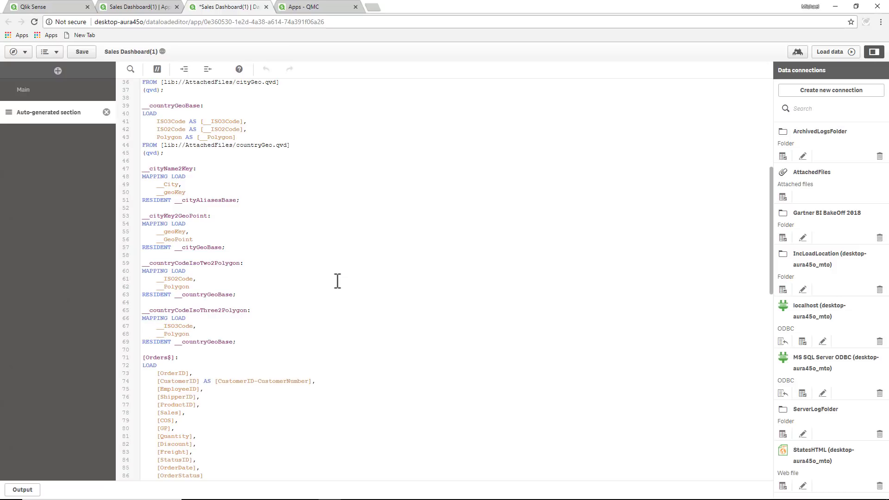
scroll(337, 282, down, 4)
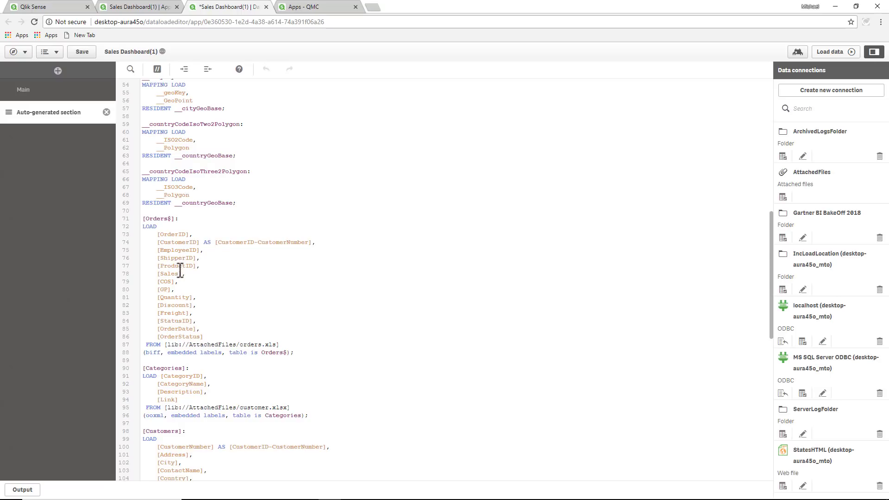
scroll(181, 294, down, 5)
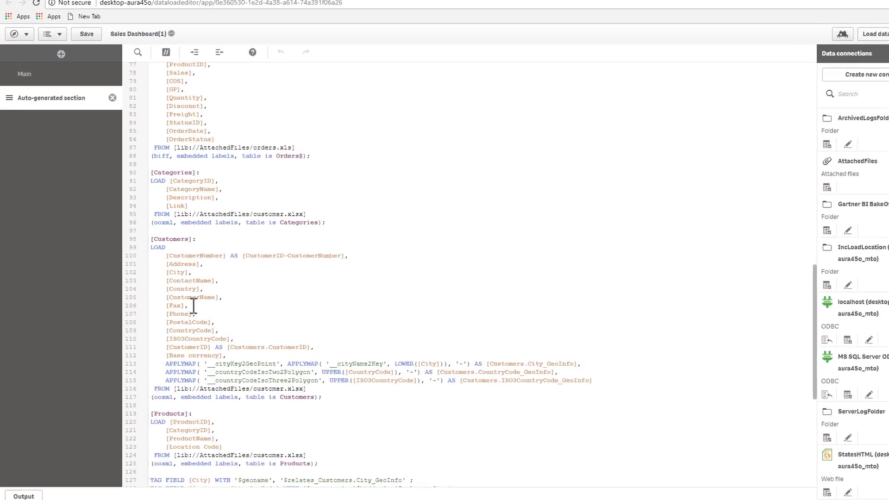
Alias [Phone] as '%Phone' on line 107 of the Customers load.
click(191, 314)
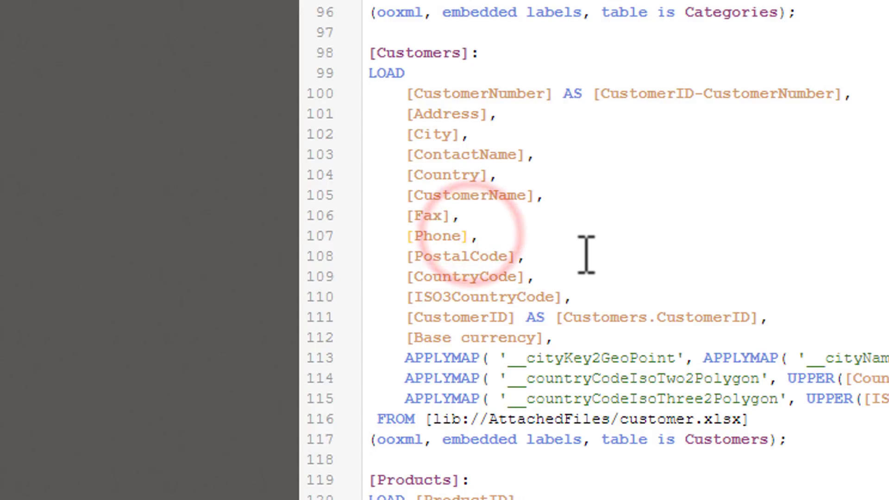
text(AS)
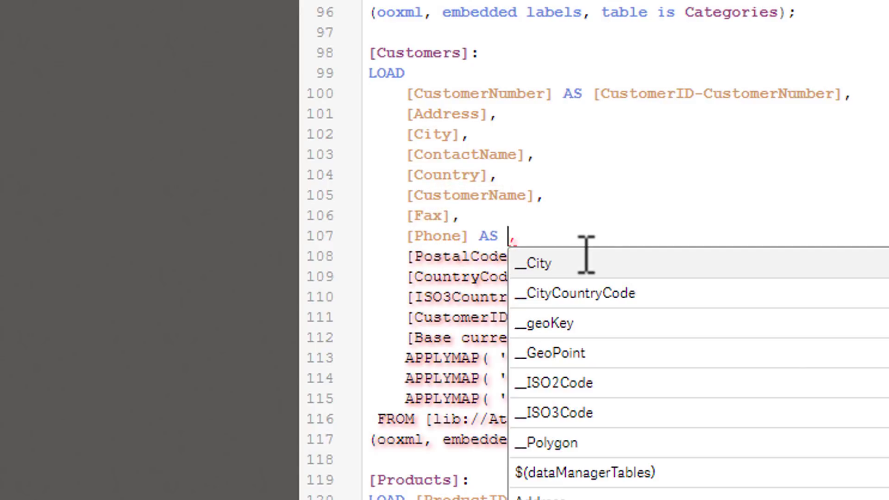
text( '%)
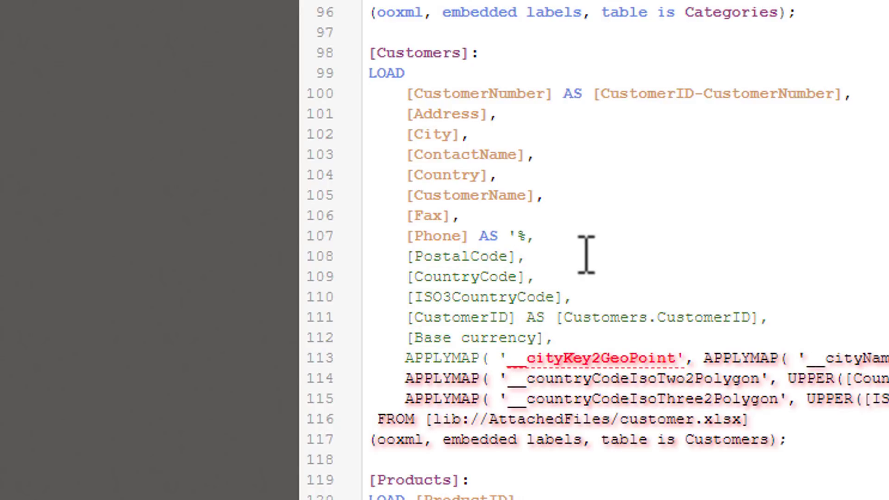
text(Phone')
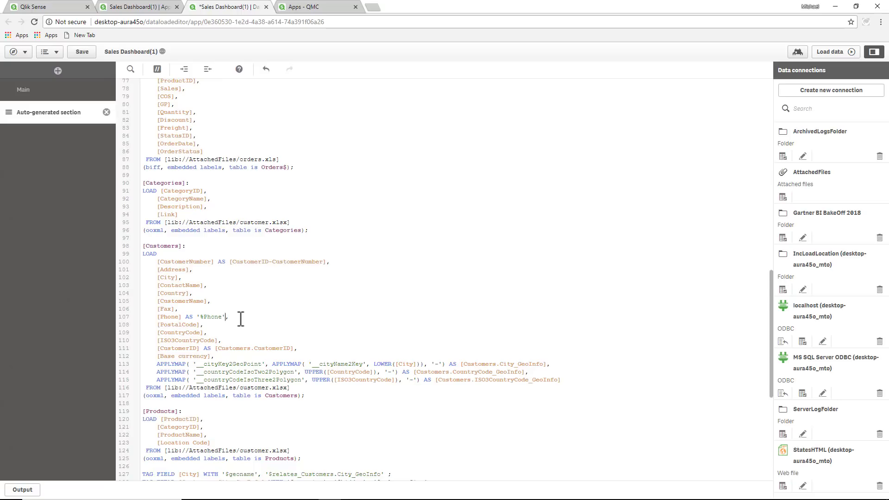
scroll(241, 319, up, 3)
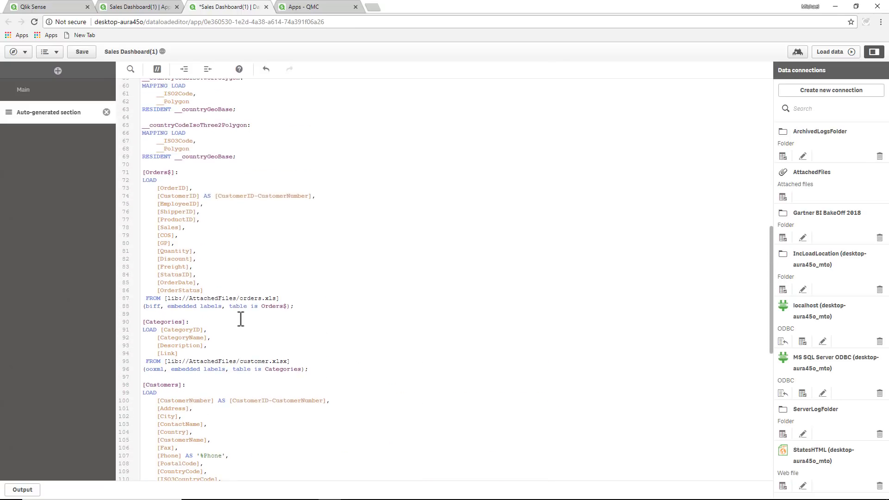
Alias [OrderID] as '%OrderID' on line 73 of the Orders$ load.
click(193, 188)
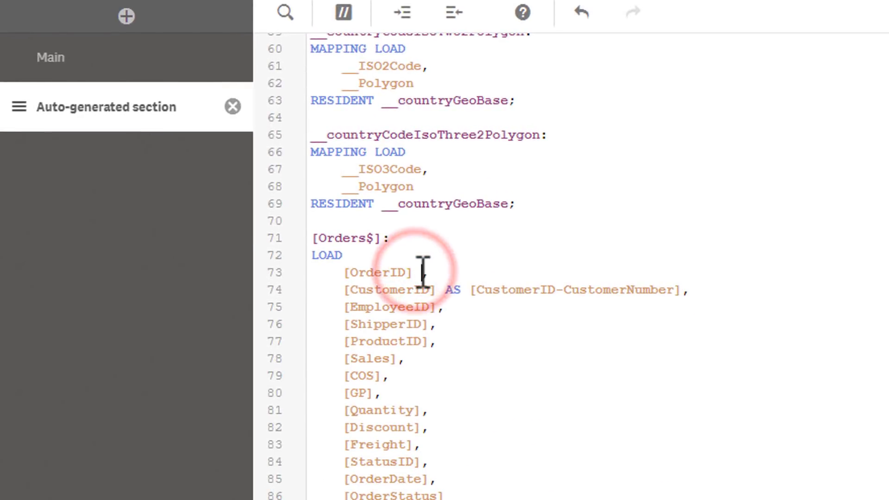
text(AS )
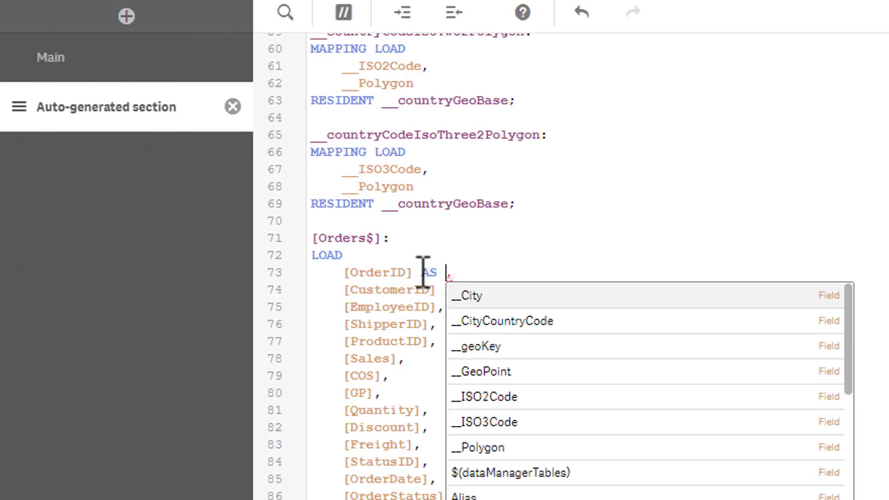
text(')
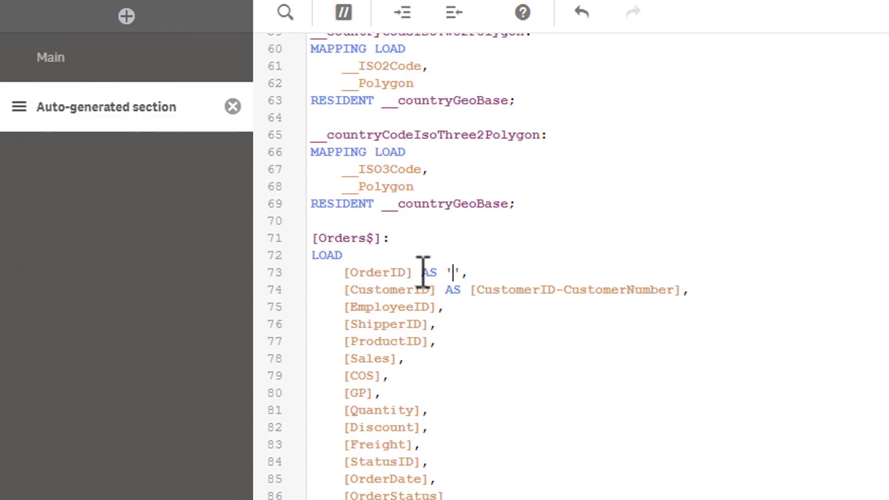
text(%OrderID)
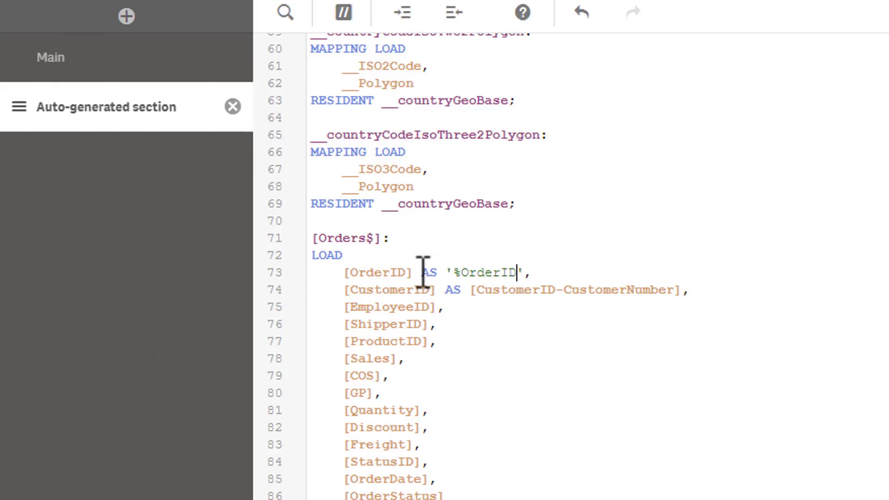
key(shift+Left)
key(shift+Left)
key(shift+Left)
key(shift+Left)
key(shift+Left)
key(shift+Left)
key(shift+Left)
key(shift+Left)
key(shift+Left)
key(shift+Left)
key(shift+Left)
key(shift+Left)
key(shift+Left)
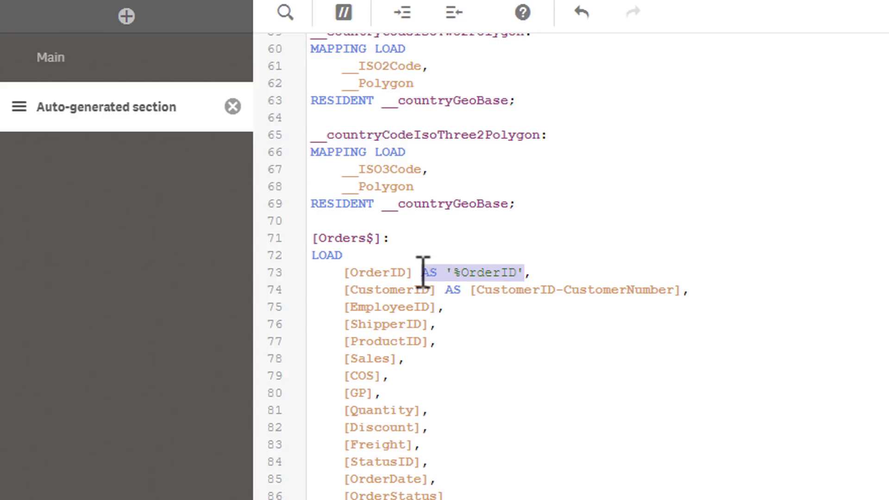
Deselect the text and review the edited Orders$ block in the script.
click(259, 260)
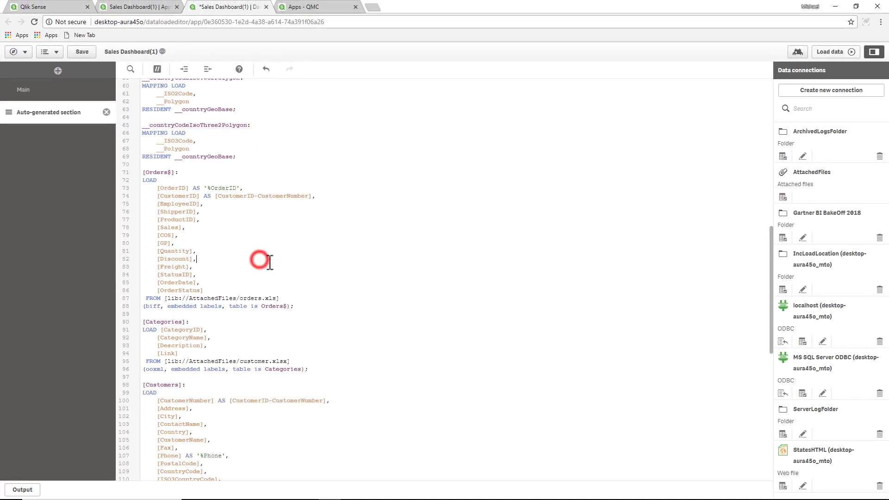
scroll(273, 263, up, 2)
scroll(278, 267, down, 2)
scroll(275, 262, down, 6)
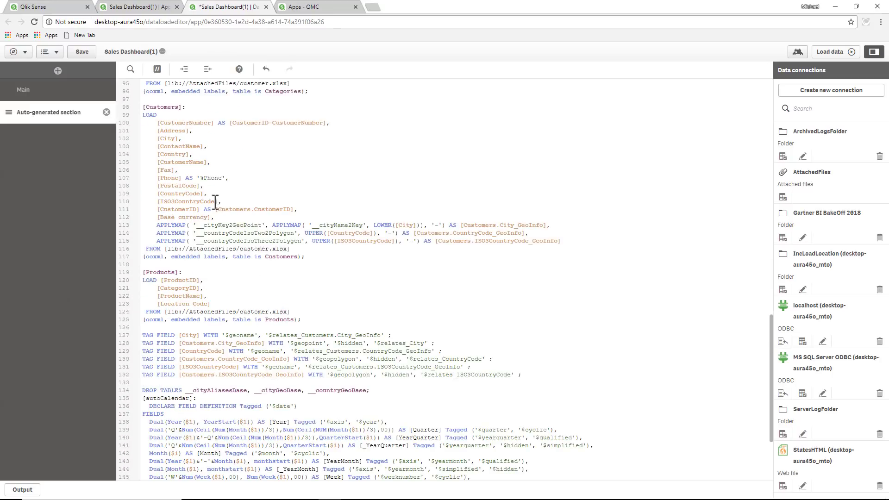
scroll(216, 202, up, 6)
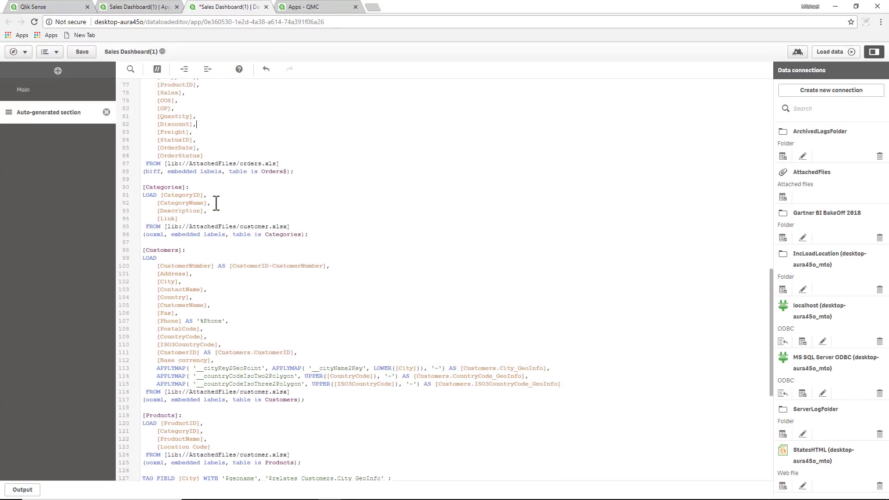
Search the script for OrderID and step through matches to verify the %OrderID alias.
click(131, 70)
text(Orde)
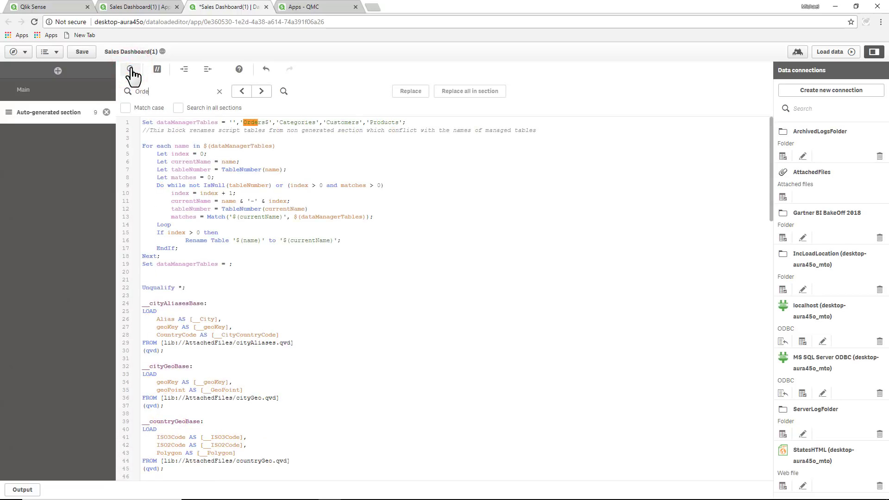
text(rID)
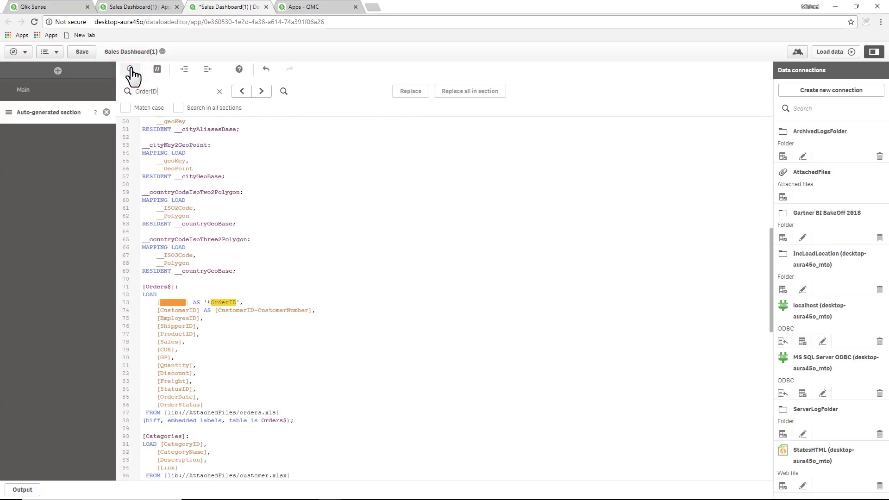
click(262, 92)
click(262, 93)
click(262, 94)
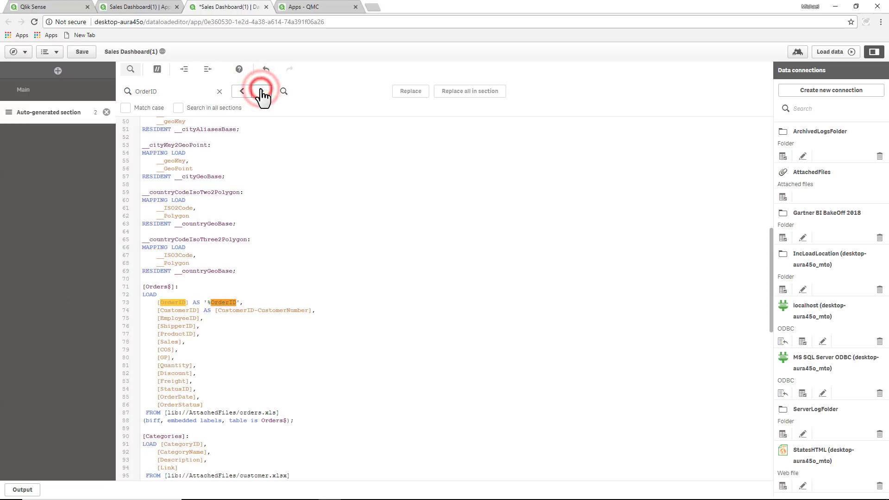
click(354, 323)
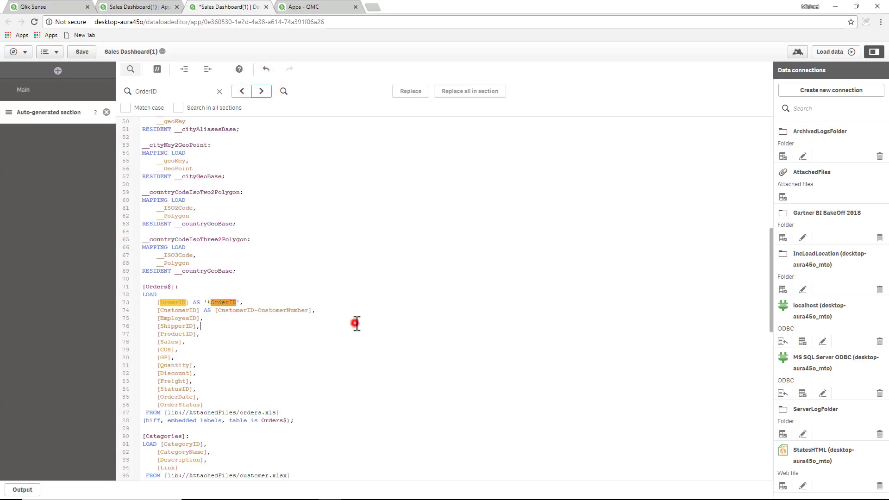
click(207, 302)
Reload the data and close the load report showing 0 errors.
scroll(233, 324, down, 2)
scroll(238, 326, down, 2)
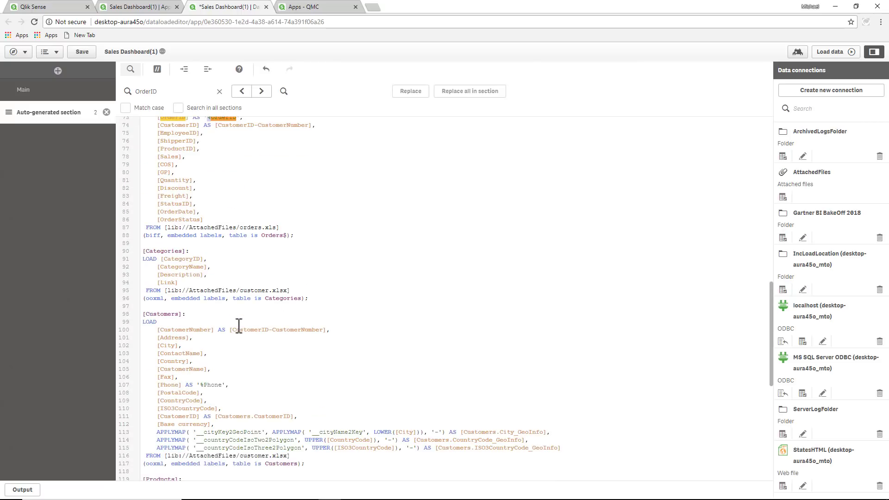
click(834, 54)
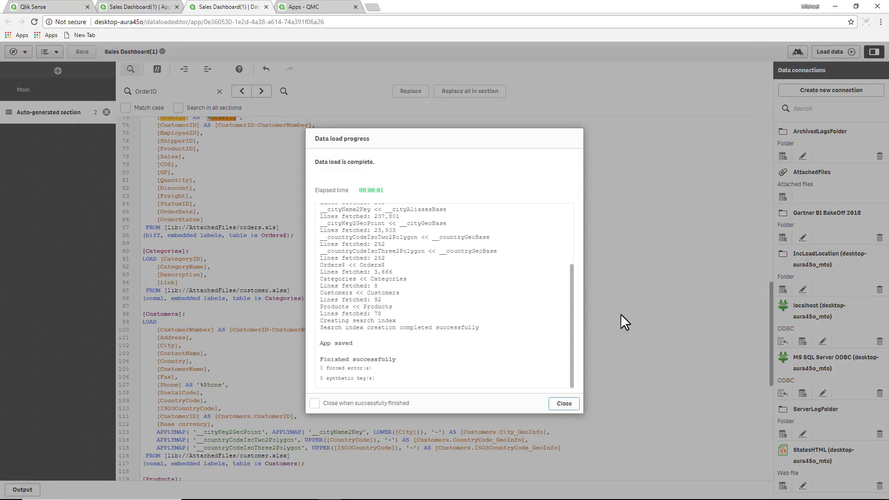
click(566, 405)
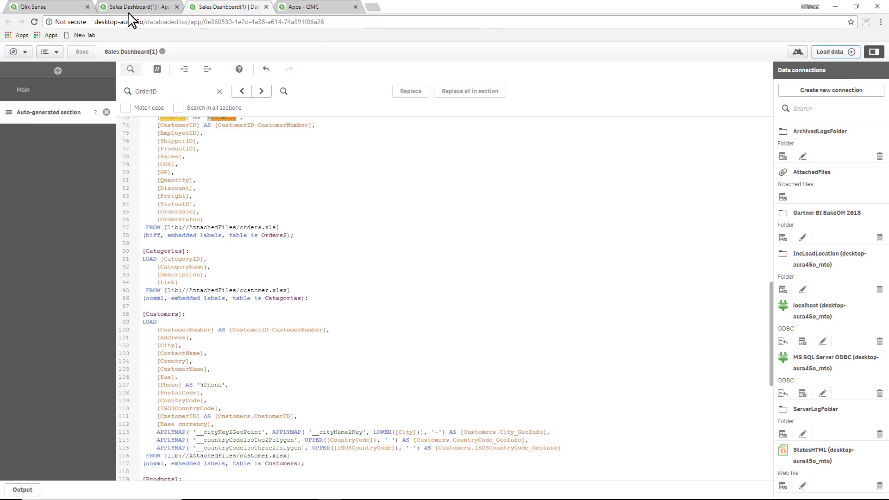
Select the Sales Dashboard(1) app in the QMC Apps list for publishing.
click(299, 7)
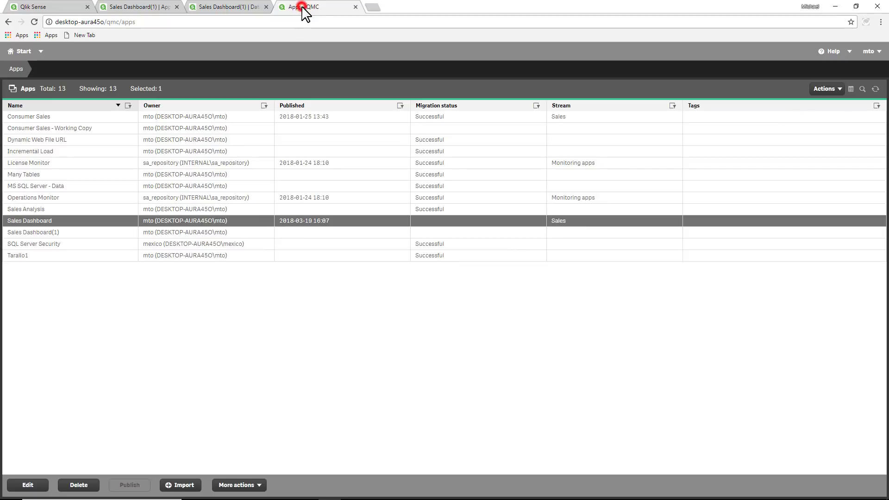
click(68, 232)
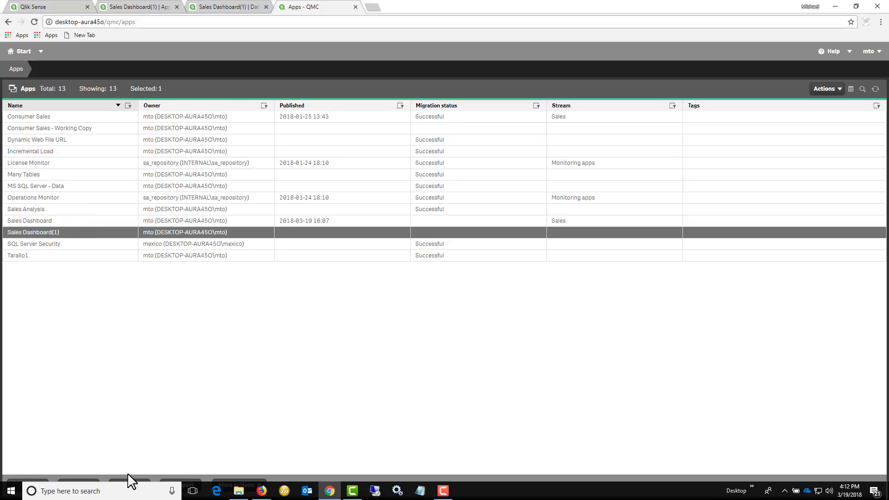
click(129, 485)
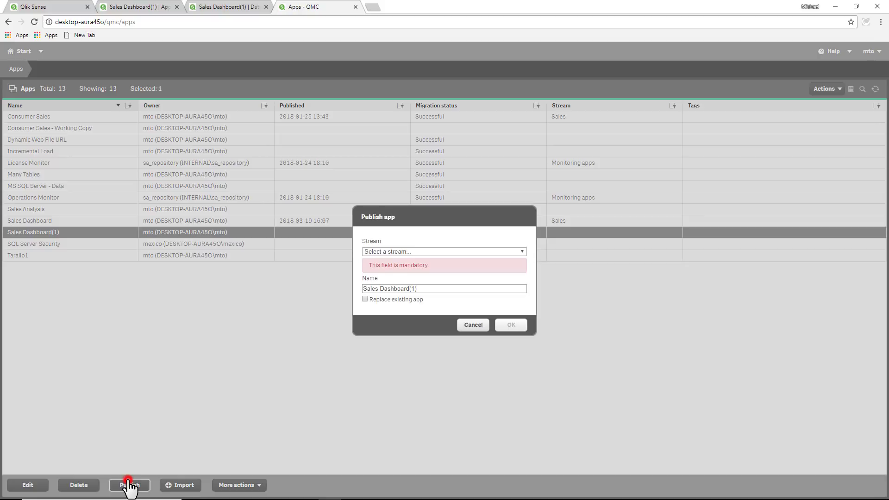
Publish it to the Sales stream, replacing the existing Sales Dashboard app.
click(384, 252)
click(382, 282)
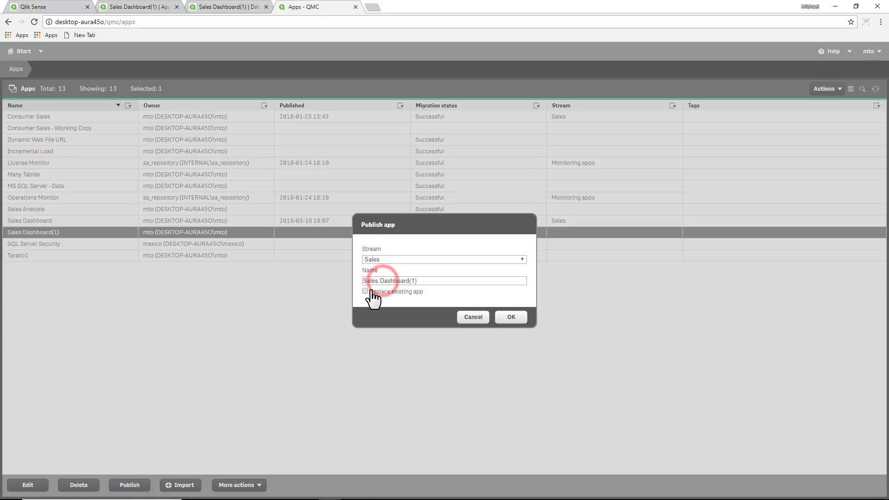
click(364, 292)
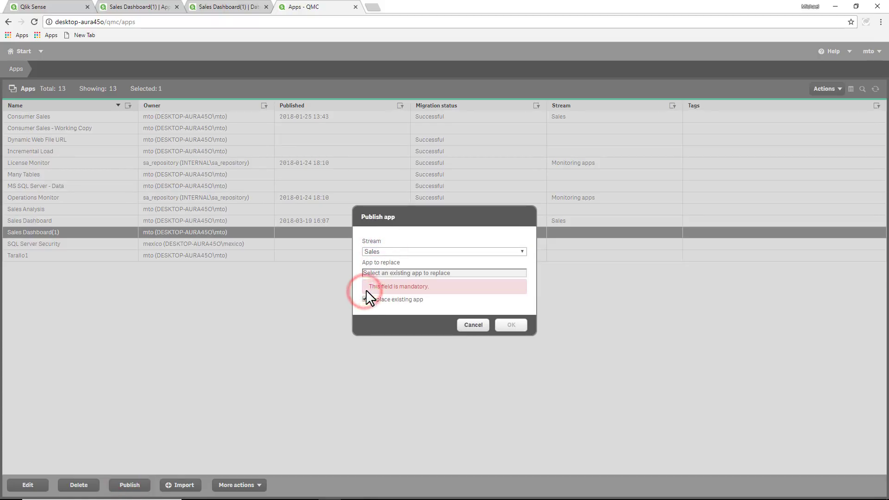
click(384, 275)
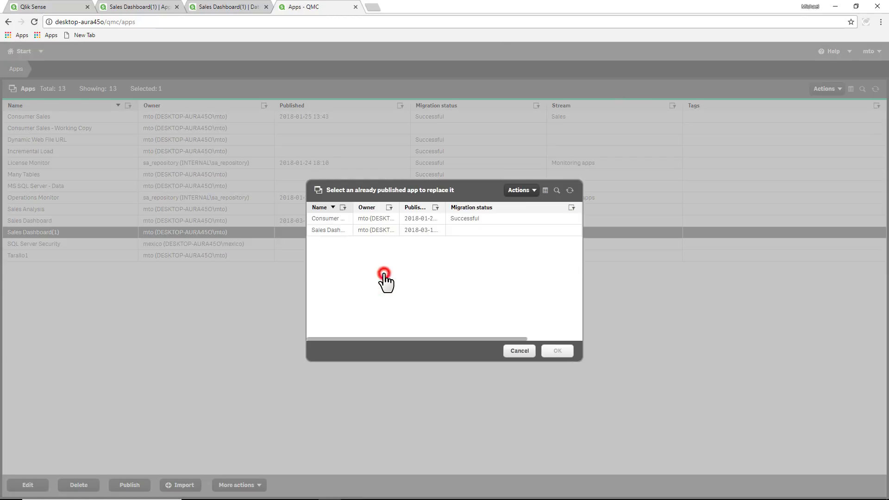
click(343, 231)
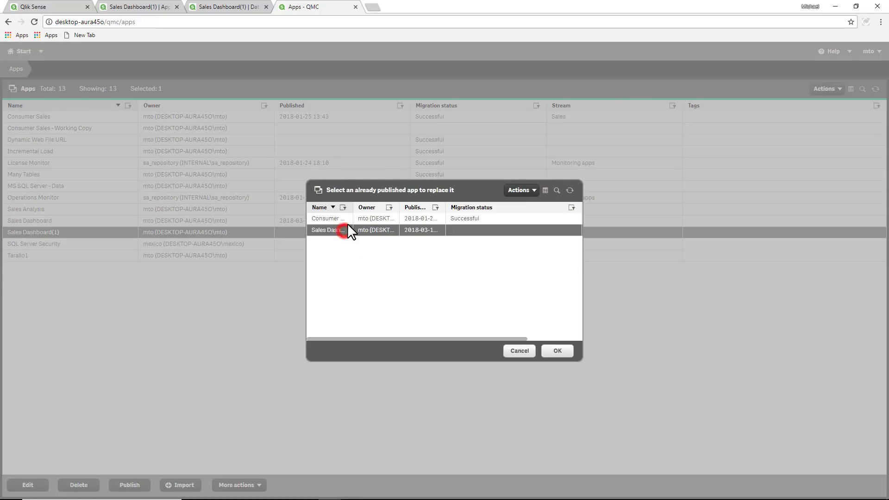
click(558, 353)
click(514, 316)
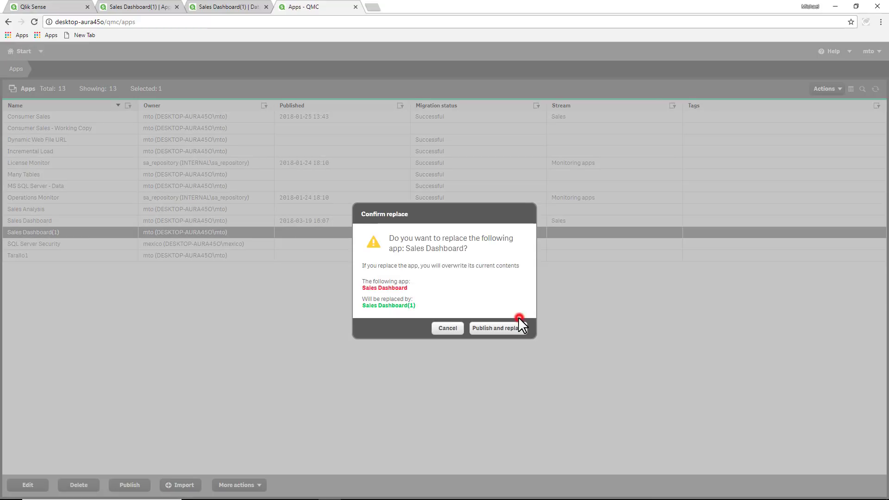
click(511, 327)
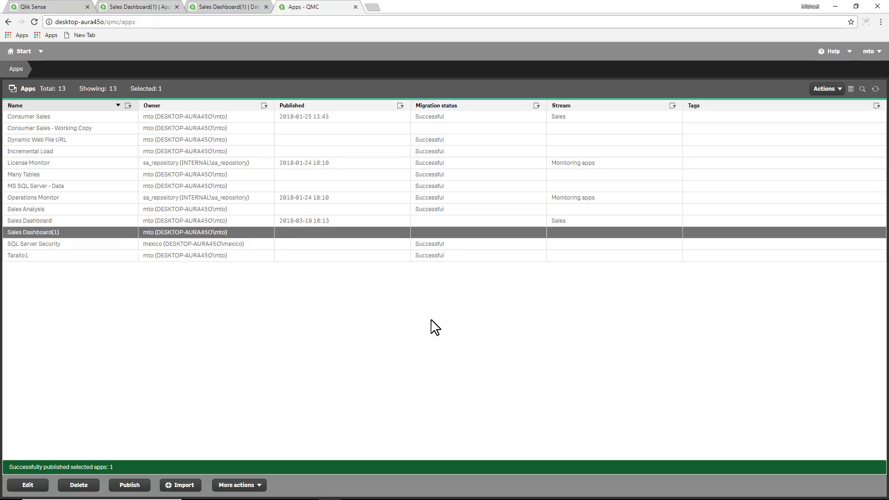
Reload the consumer's Sales Dashboard and expand the Total Sales by Category chart's CategoryName dimension.
key(alt+Tab)
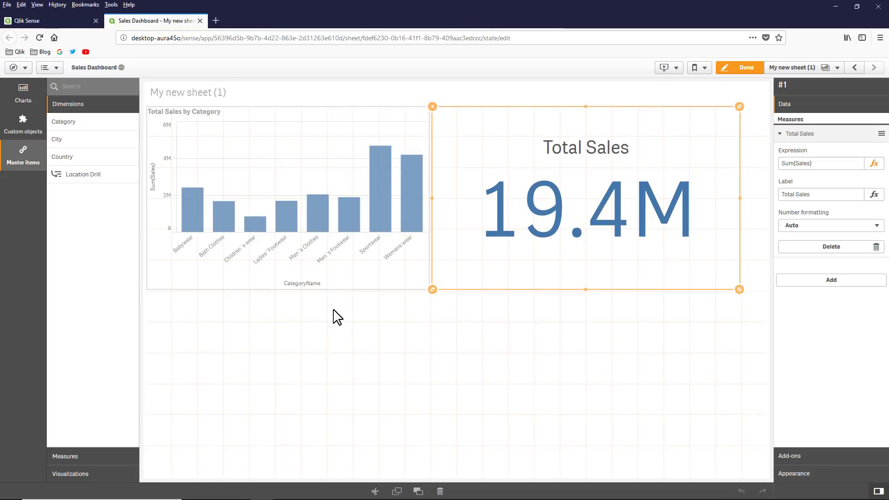
click(38, 37)
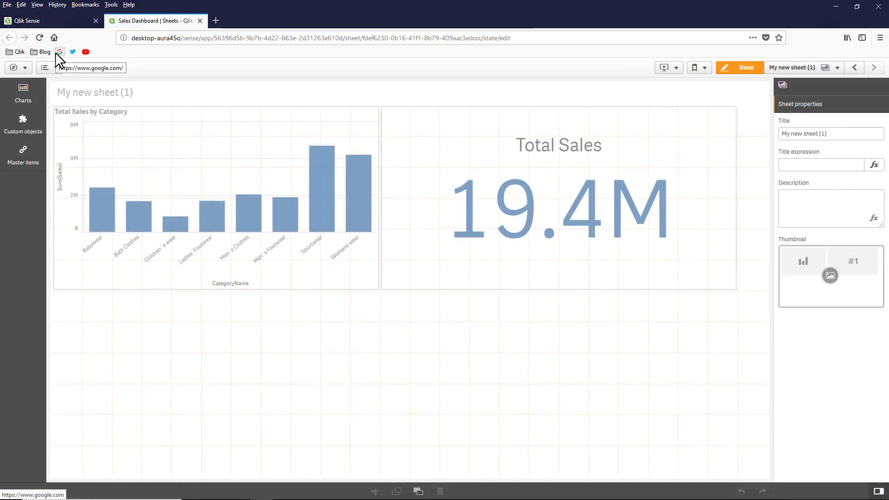
click(293, 256)
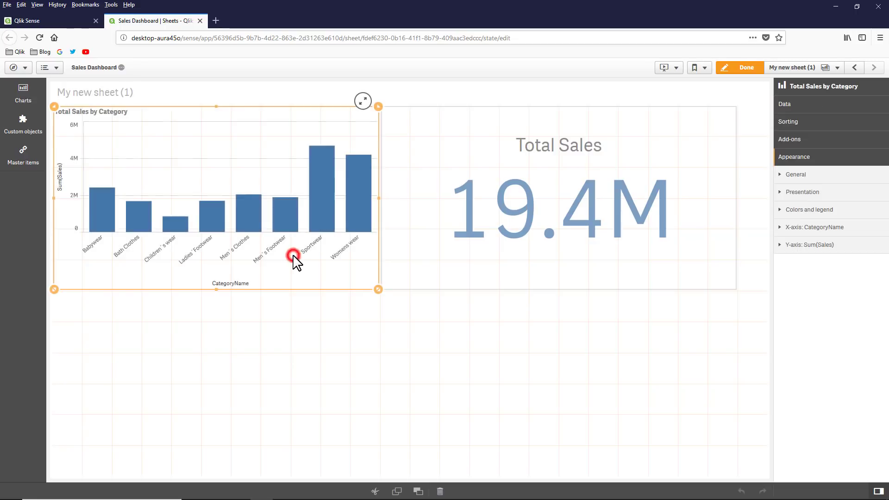
click(808, 104)
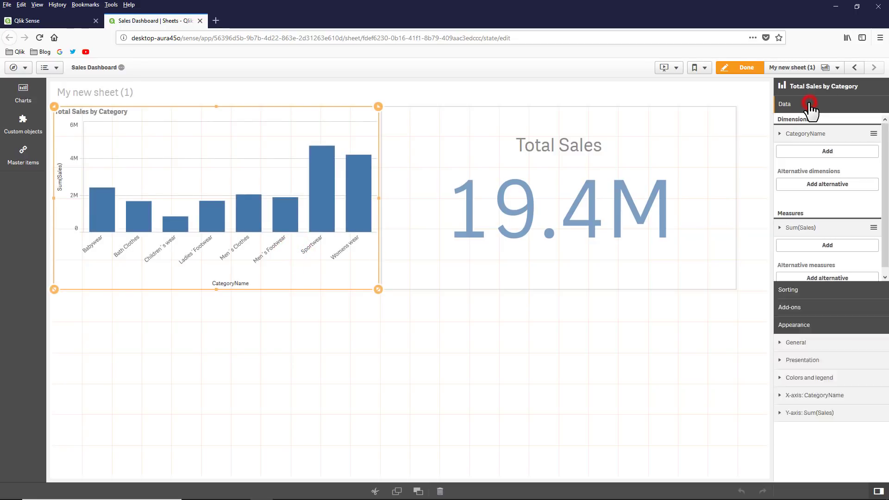
click(807, 133)
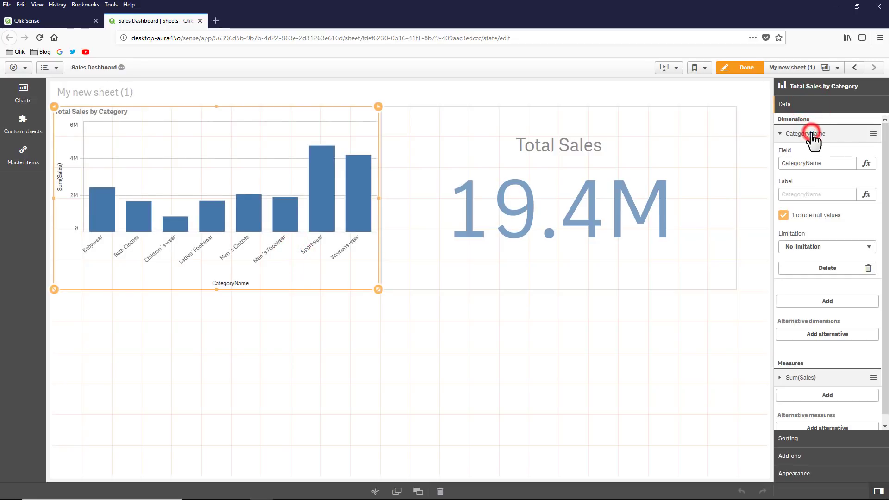
Check the expression editor's field list for OrderID and Phone, then cancel without changes.
click(867, 164)
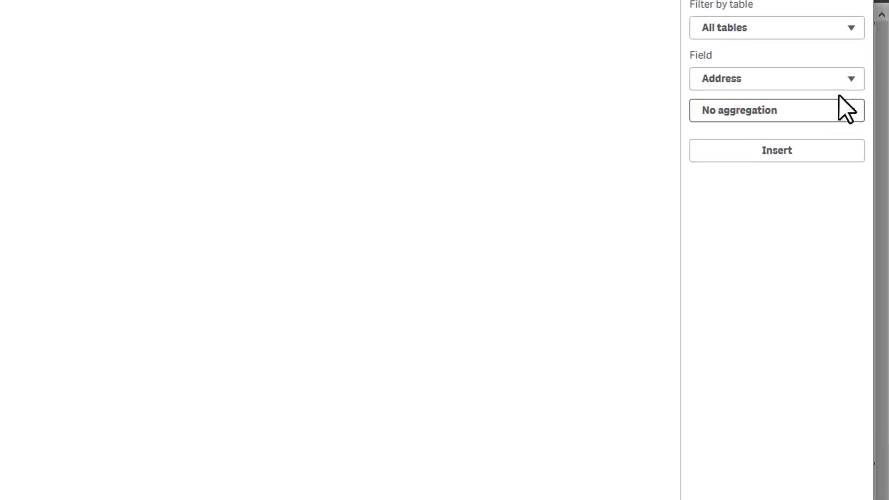
click(834, 79)
scroll(819, 207, down, 4)
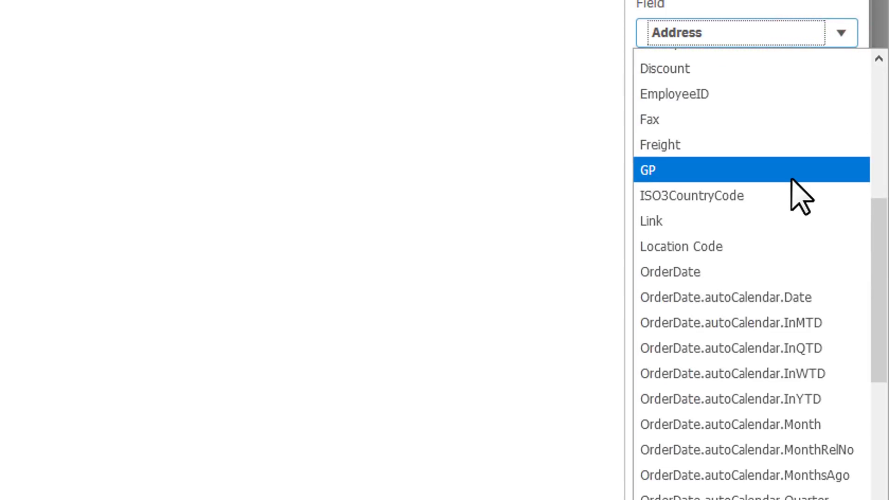
scroll(771, 226, down, 3)
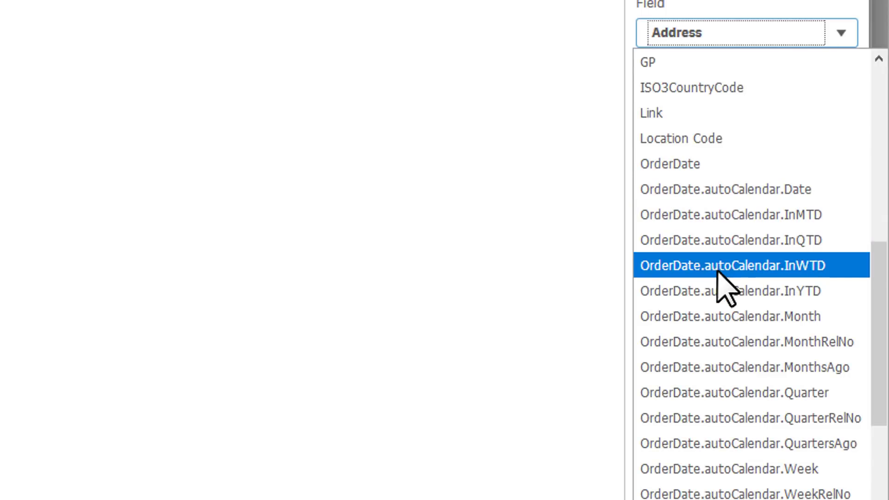
scroll(720, 278, down, 4)
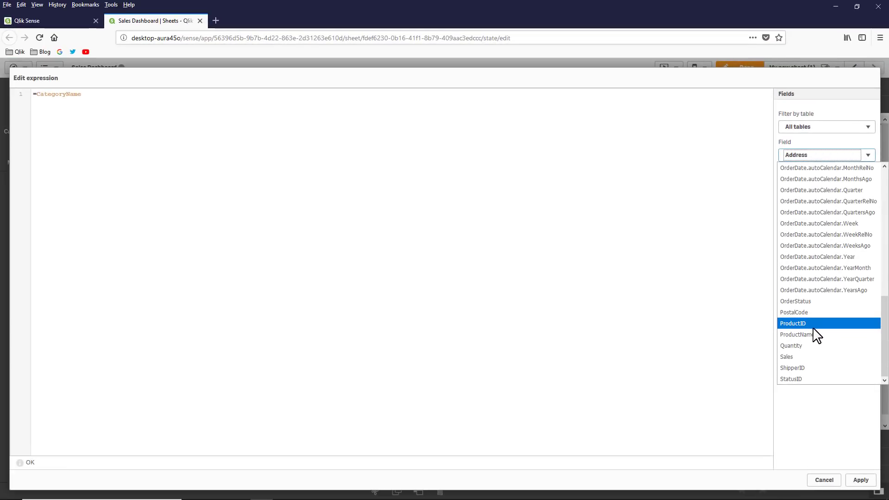
scroll(816, 331, up, 9)
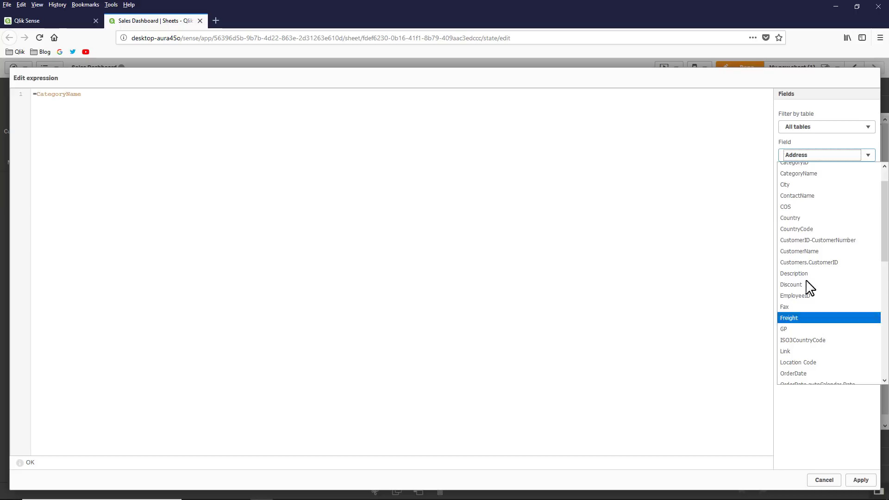
scroll(811, 241, down, 3)
scroll(812, 256, up, 1)
key(Escape)
key(Escape)
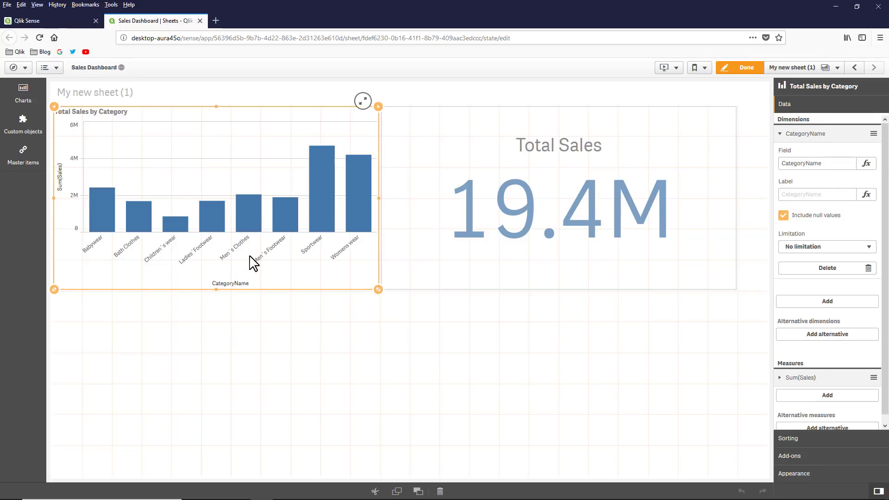
Show the master items listing Total Sales by Category and Total Sales KPI.
click(29, 156)
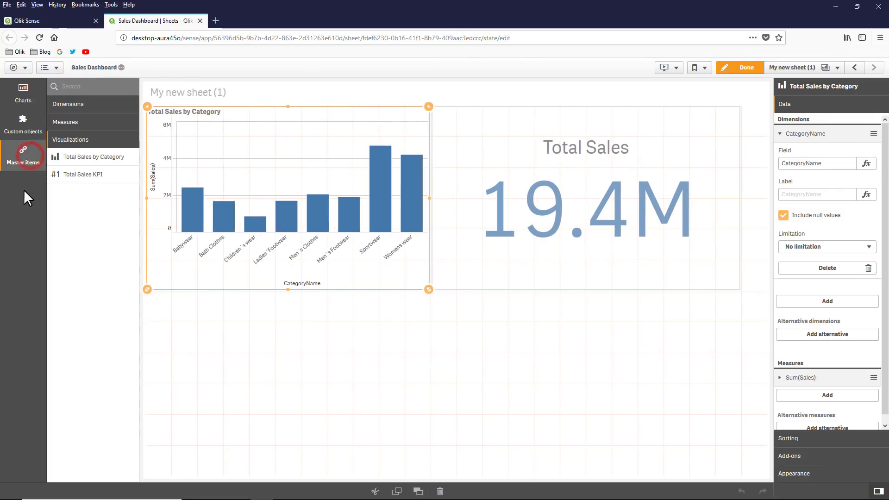